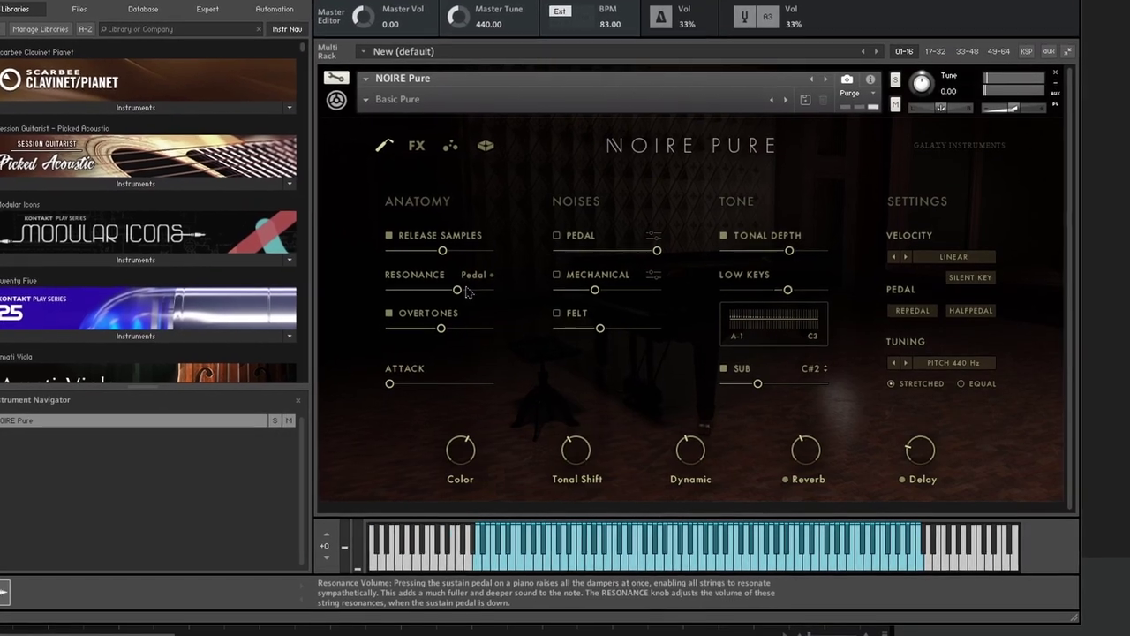
# Step: Raise the pedal resonance volume close to maximum, and bring it back down to slightly above the middle of its range
pyautogui.moveTo(505, 309); pyautogui.dragTo(517, 315)
pyautogui.moveTo(457, 294); pyautogui.dragTo(467, 293)
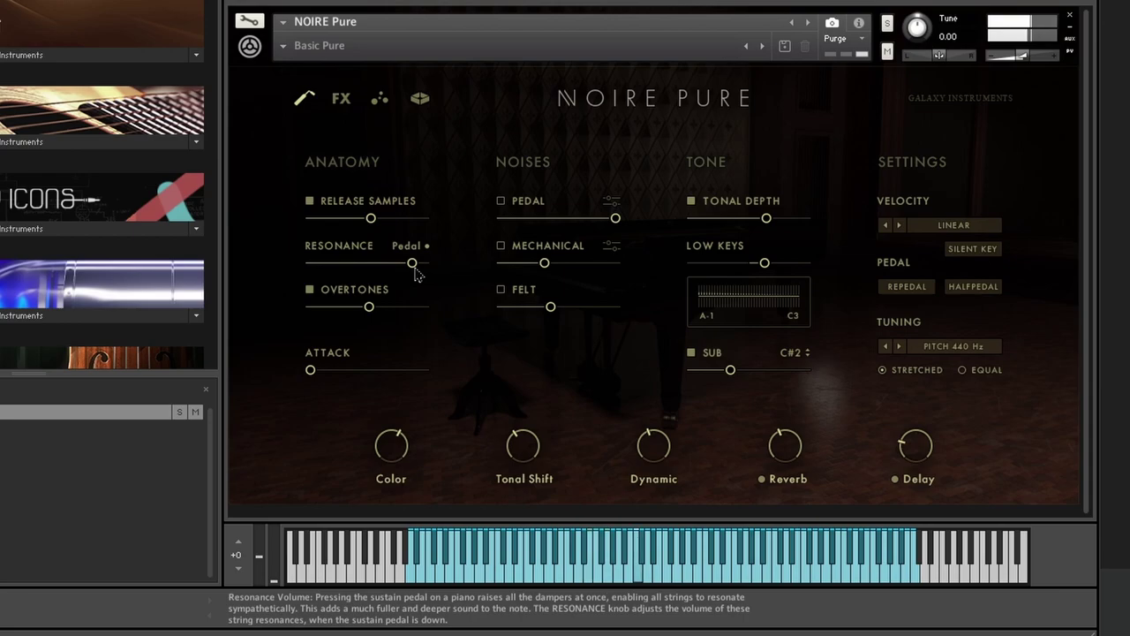
pyautogui.moveTo(417, 275); pyautogui.dragTo(422, 269)
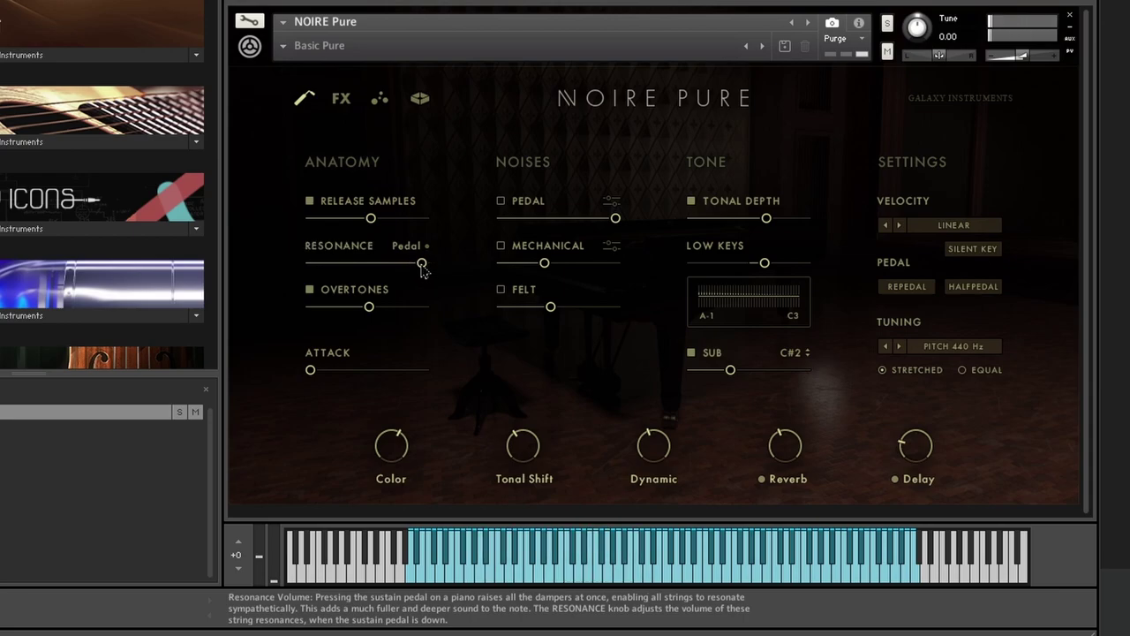
pyautogui.moveTo(422, 269); pyautogui.dragTo(384, 270)
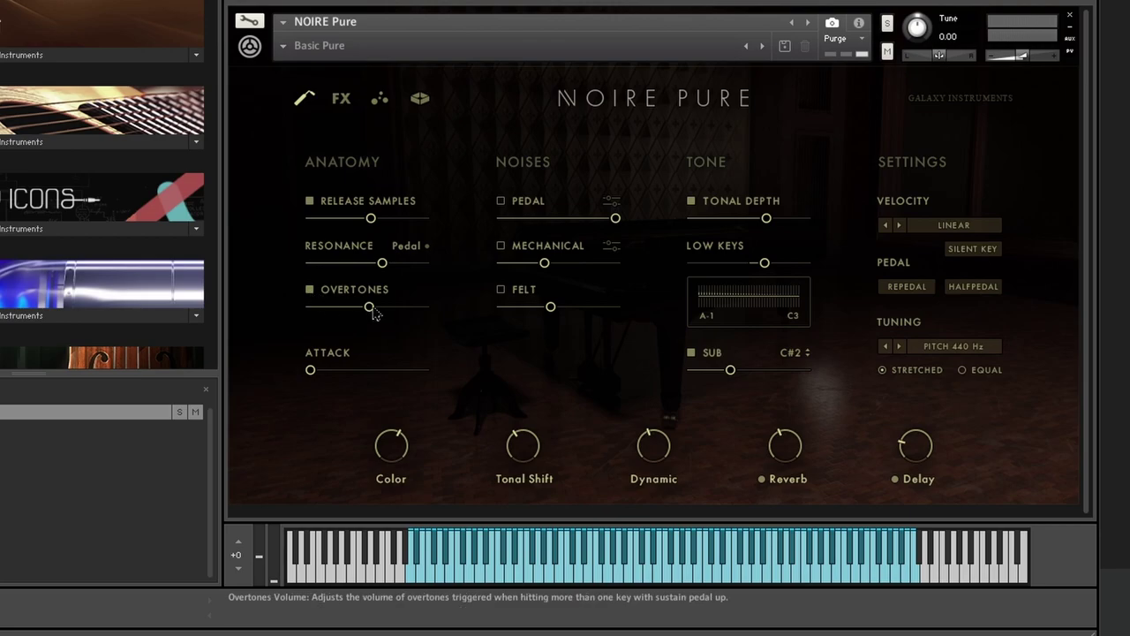
# Step: Lower the overtones volume below the middle for comparison and raise it to about two-thirds of its range
pyautogui.moveTo(372, 309)
pyautogui.mouseDown()
pyautogui.moveTo(335, 311)
pyautogui.moveTo(352, 313)
pyautogui.mouseUp()
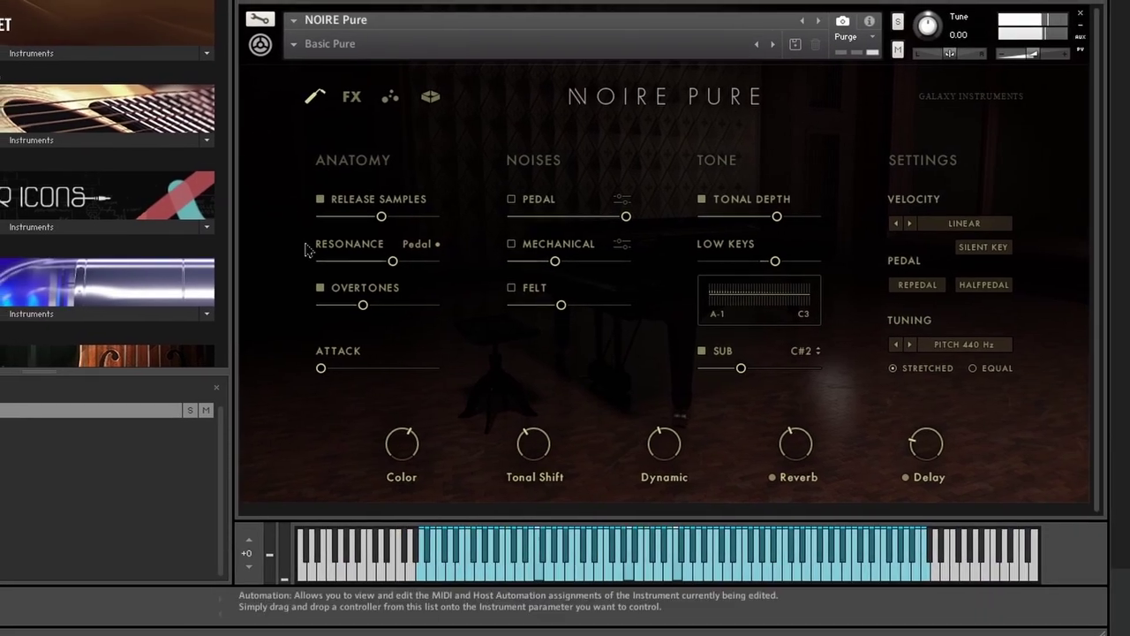
pyautogui.moveTo(906, 430); pyautogui.dragTo(871, 436)
pyautogui.moveTo(328, 314)
pyautogui.mouseDown()
pyautogui.moveTo(423, 313)
pyautogui.moveTo(386, 313)
pyautogui.moveTo(375, 353)
pyautogui.mouseUp()
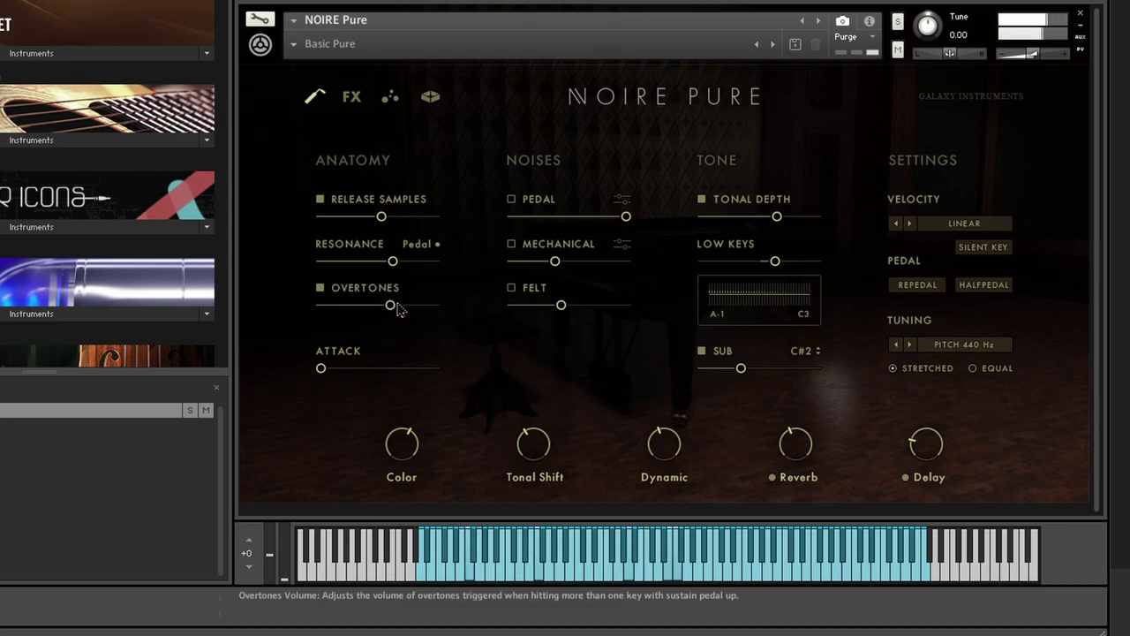
pyautogui.moveTo(397, 309); pyautogui.dragTo(456, 335)
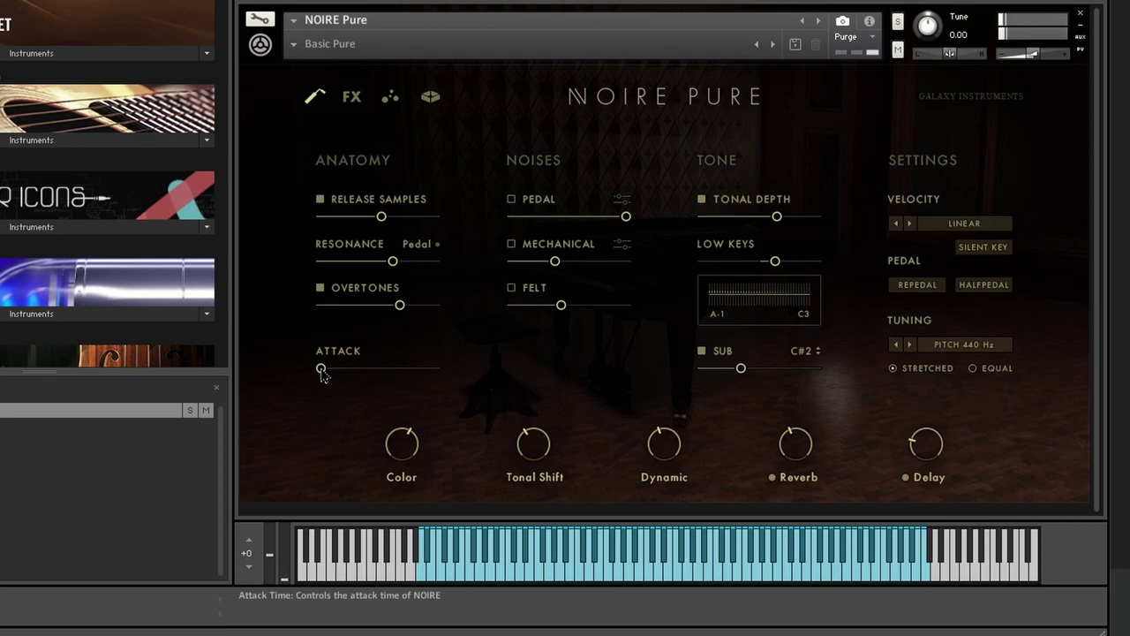
# Step: Raise the attack time to 343.7 ms
pyautogui.moveTo(322, 375); pyautogui.dragTo(298, 388)
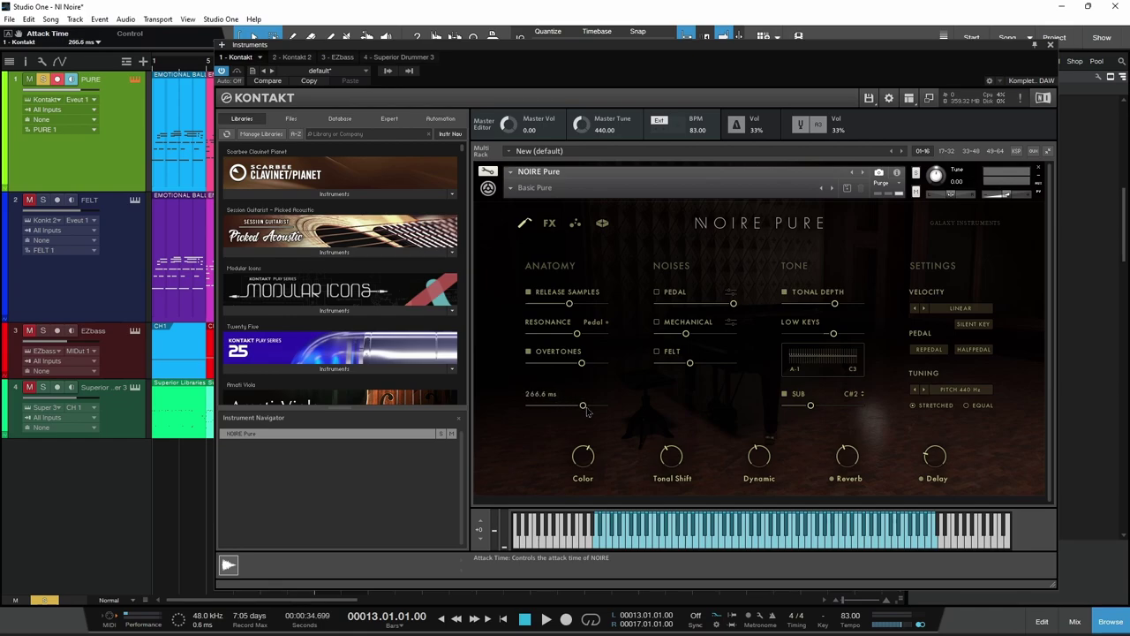
pyautogui.moveTo(587, 410); pyautogui.dragTo(557, 414)
# Step: Enable the Style effect on the FX page and try the Highpass Move and Dusty Funk presets from the Moving category
pyautogui.click(549, 224)
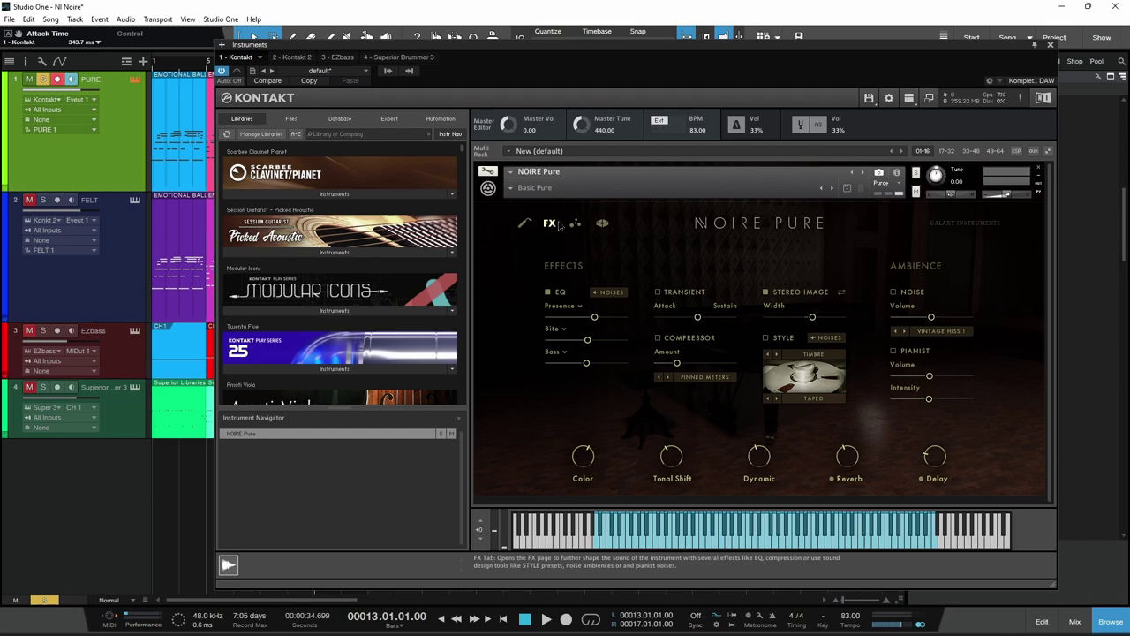
pyautogui.click(575, 225)
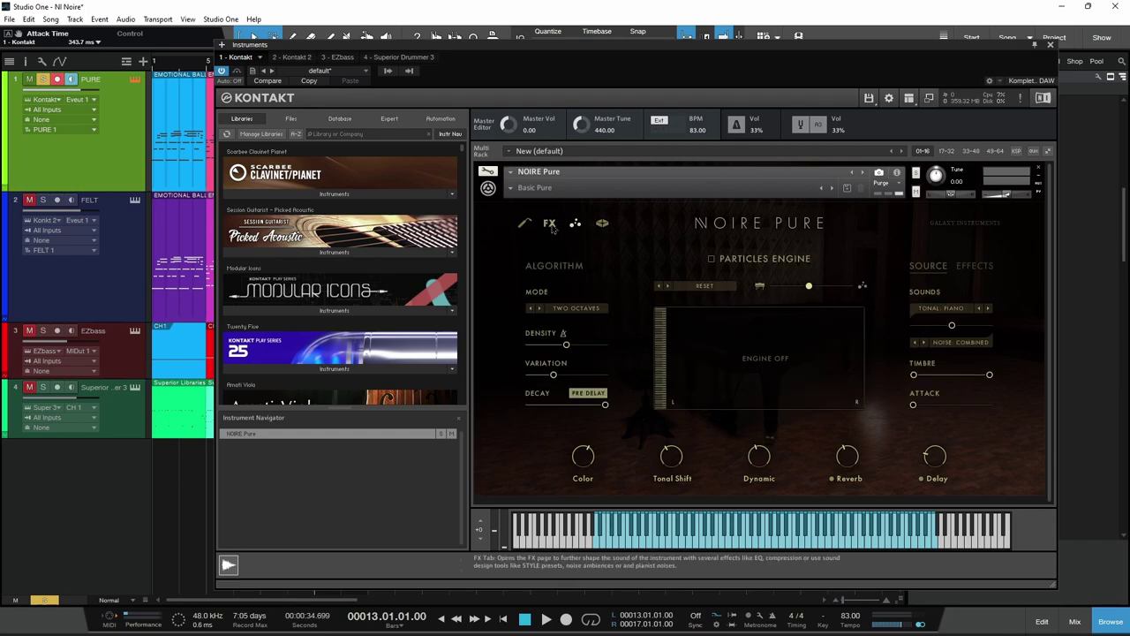
pyautogui.click(549, 224)
pyautogui.click(813, 354)
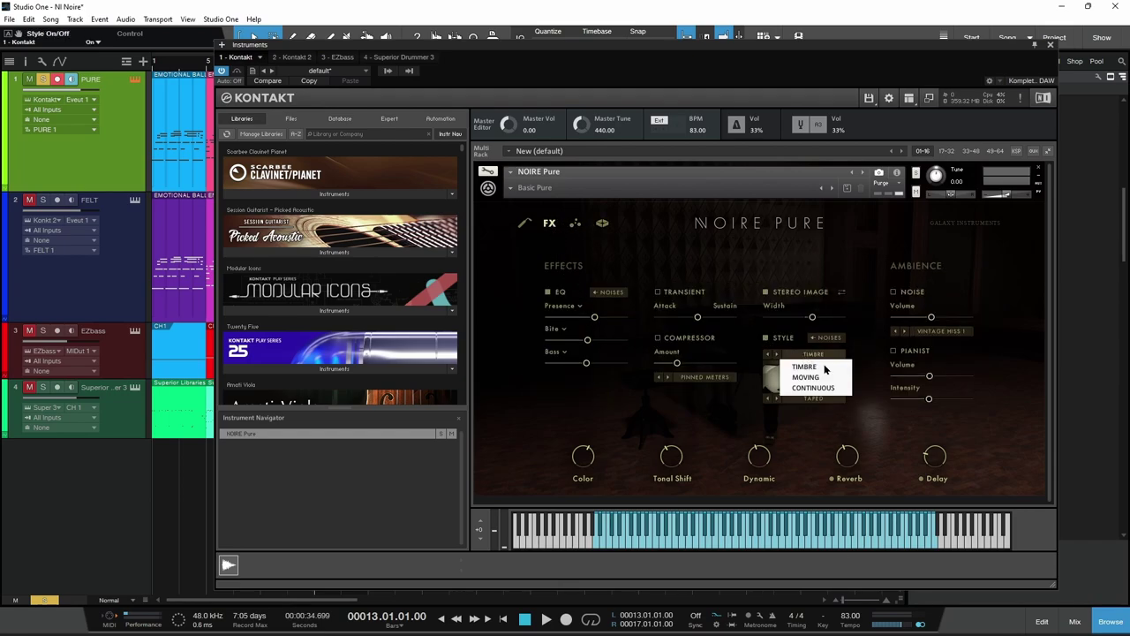
pyautogui.click(805, 377)
pyautogui.click(821, 400)
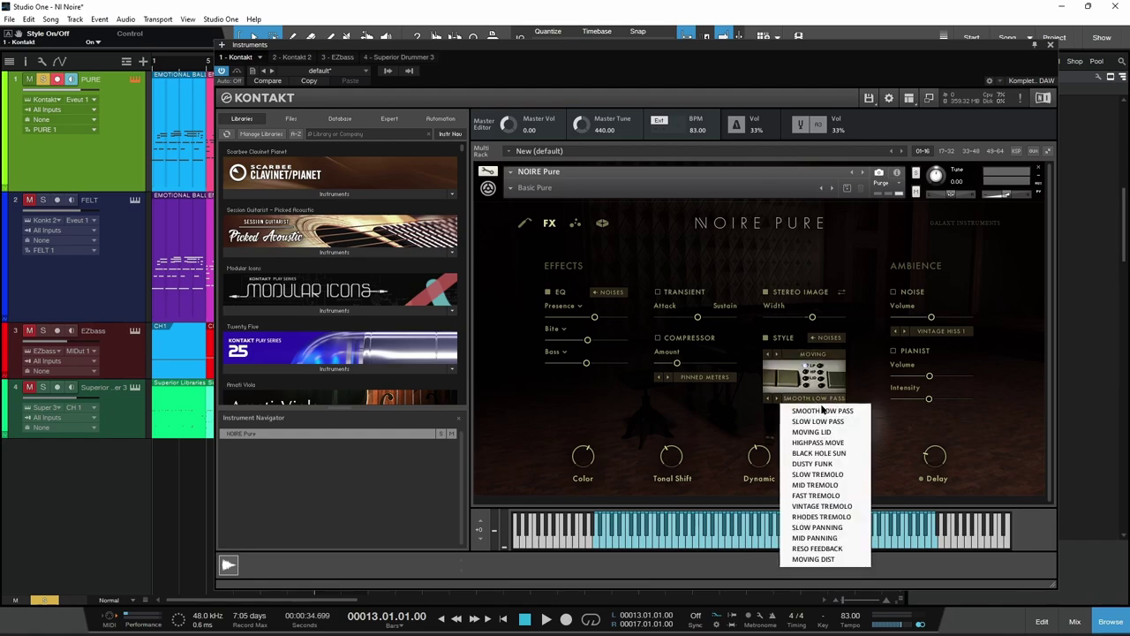
pyautogui.click(835, 442)
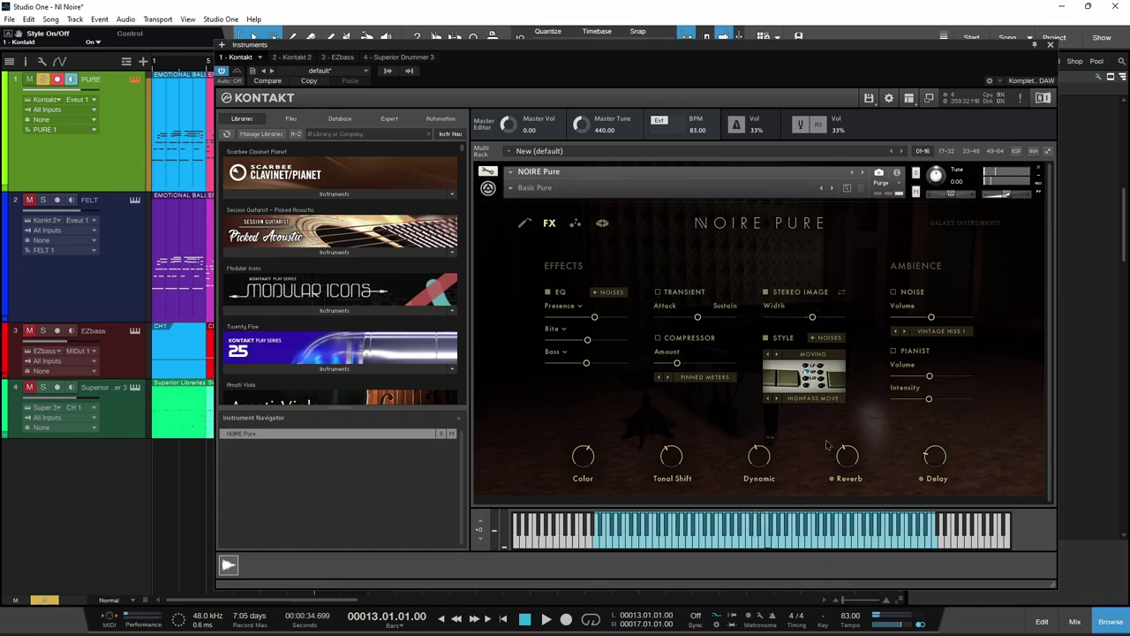
pyautogui.click(812, 398)
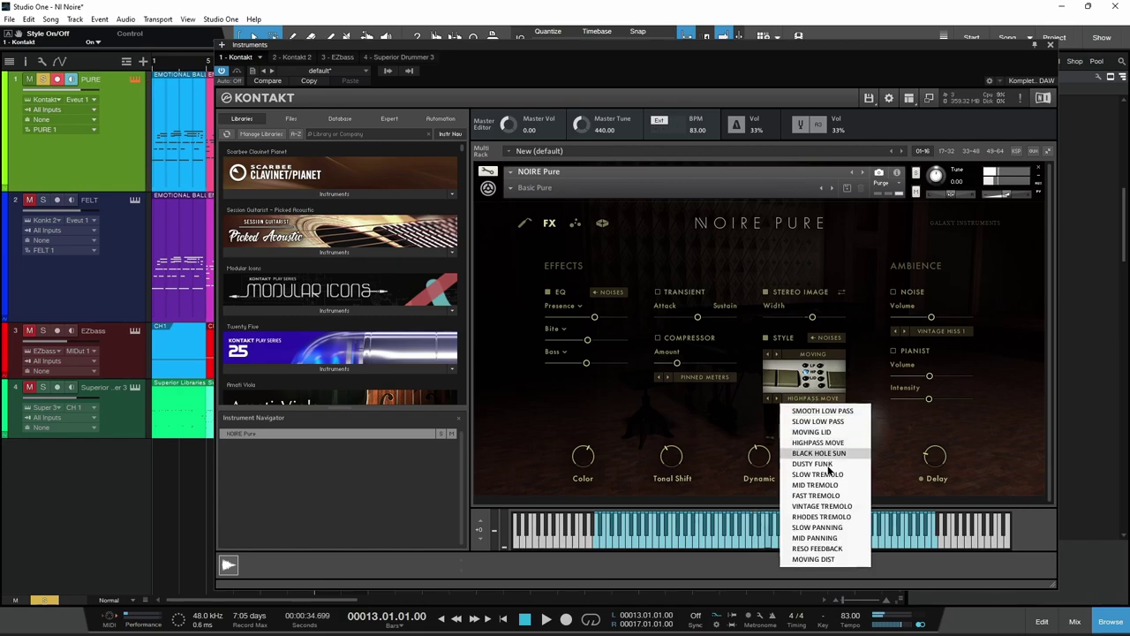
pyautogui.click(830, 464)
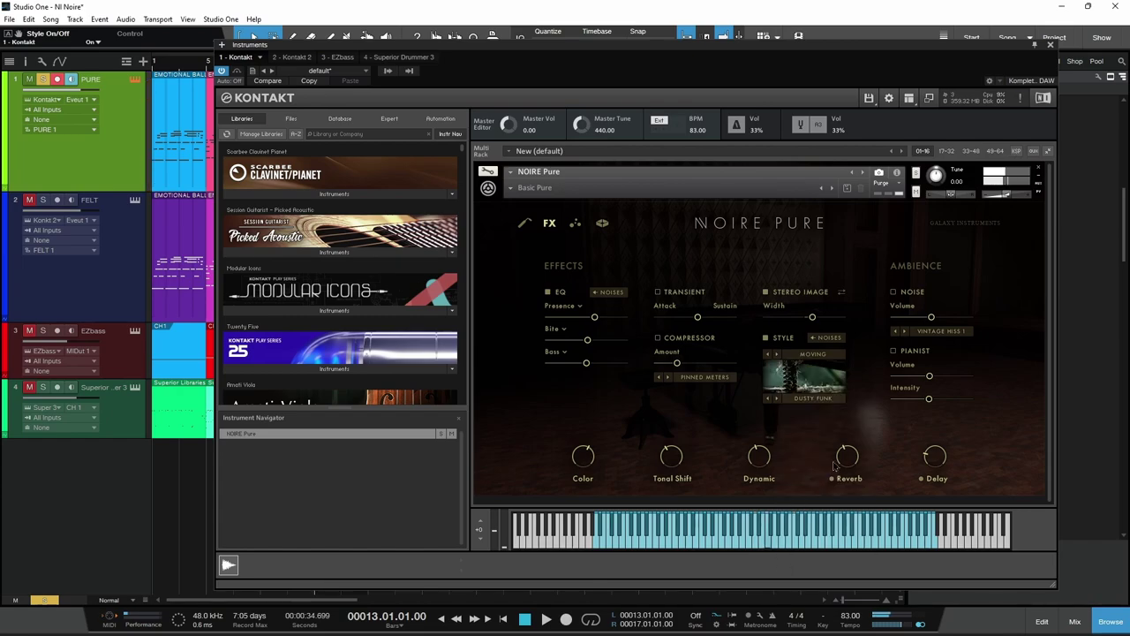
# Step: Switch the Style effect to the Continuous category and choose the Horizon preset
pyautogui.click(812, 398)
pyautogui.click(816, 367)
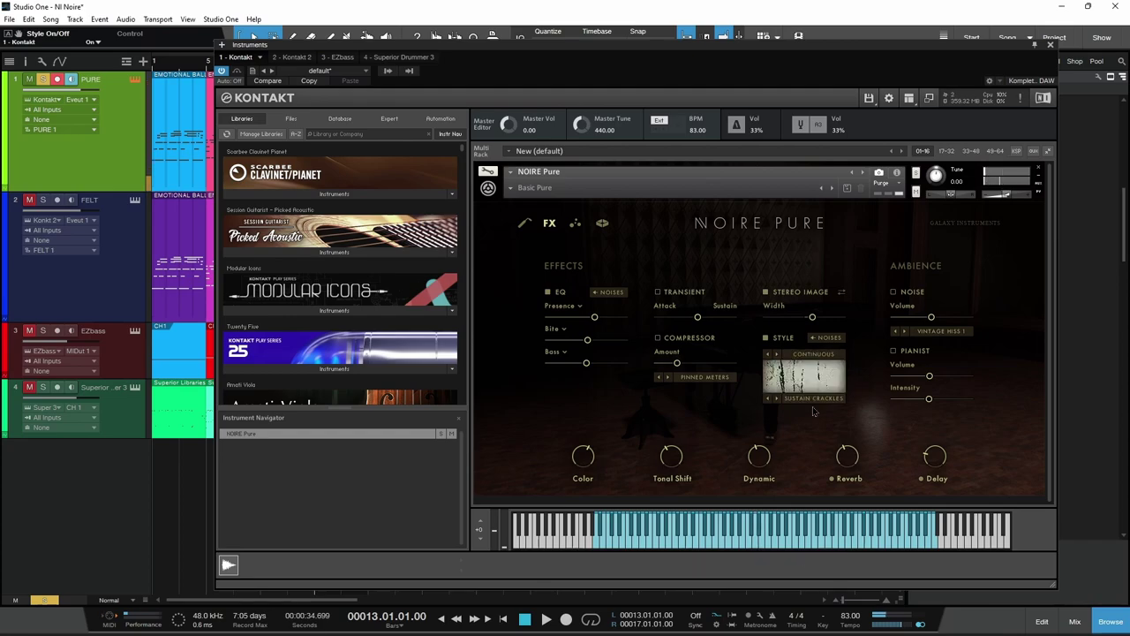
pyautogui.click(812, 405)
pyautogui.click(814, 441)
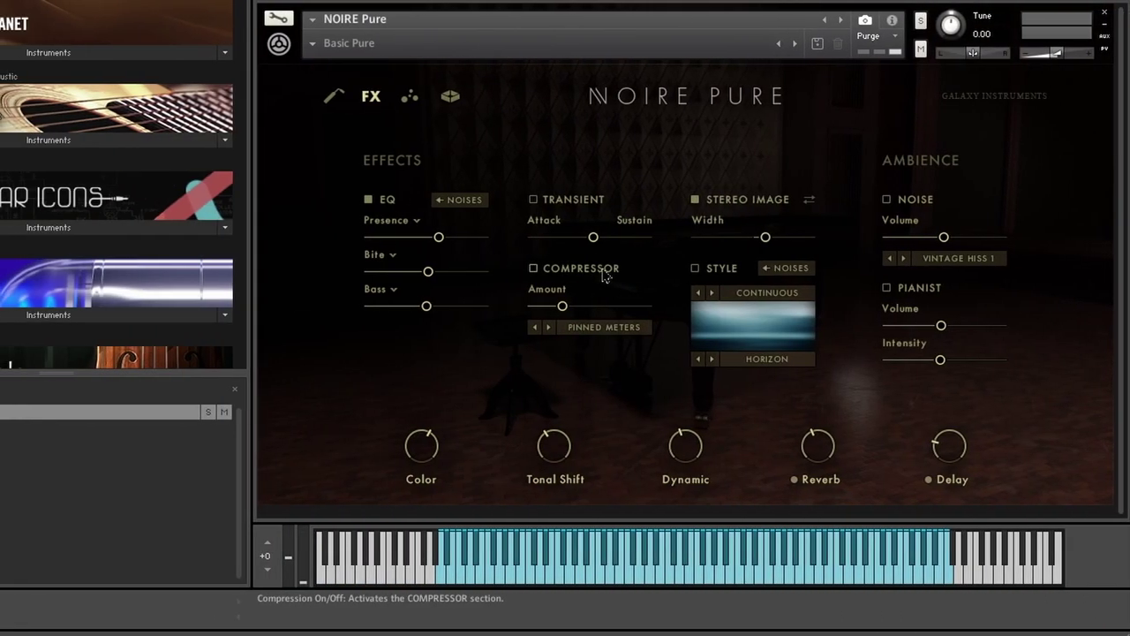
# Step: Restore the Style effect to Timbre with Taped, switched off, and return the attack time on the Anatomy page to its minimum
pyautogui.click(793, 356)
pyautogui.click(755, 312)
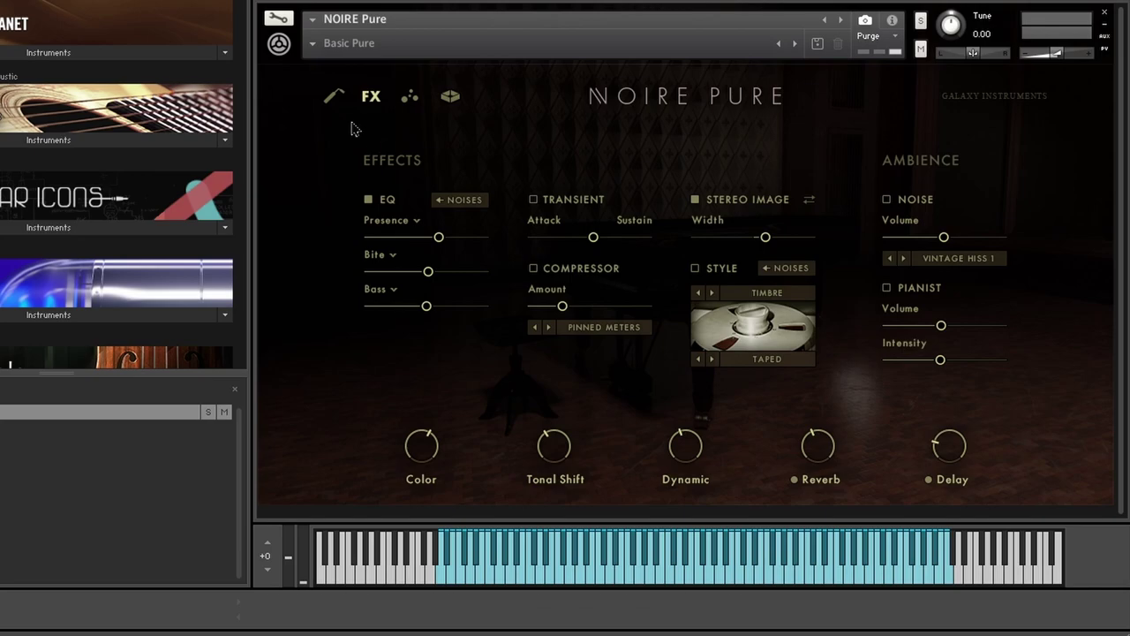
pyautogui.click(333, 99)
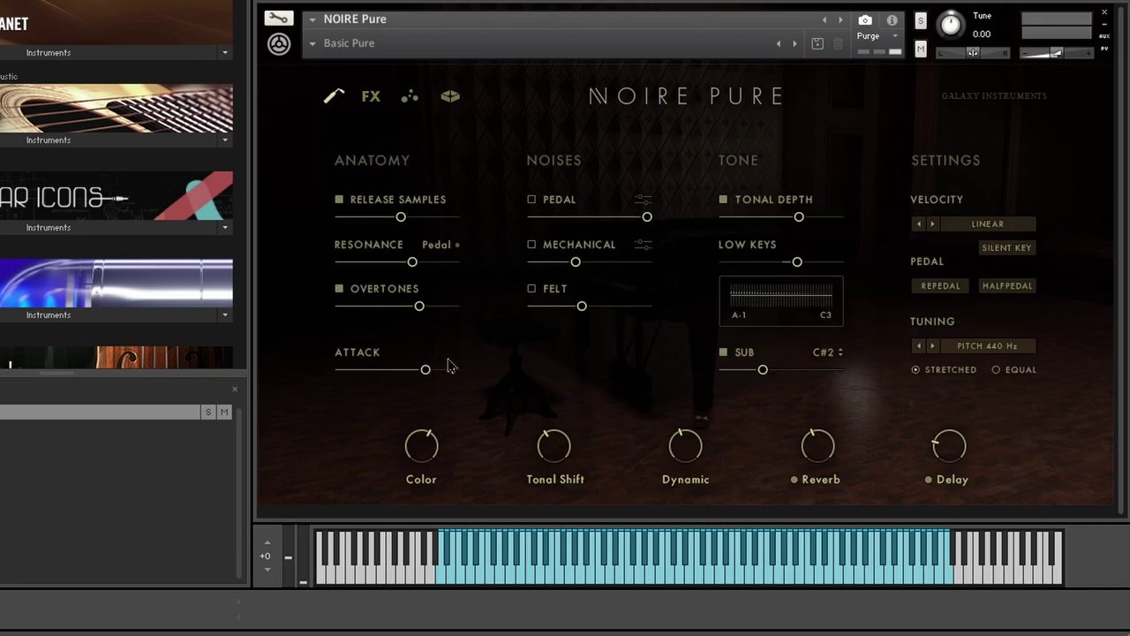
pyautogui.moveTo(424, 370); pyautogui.dragTo(294, 374)
# Step: Turn on pedal noise and adjust its components: Rumble at maximum, Damper at about -5.0 dB and Strings slightly reduced
pyautogui.click(532, 198)
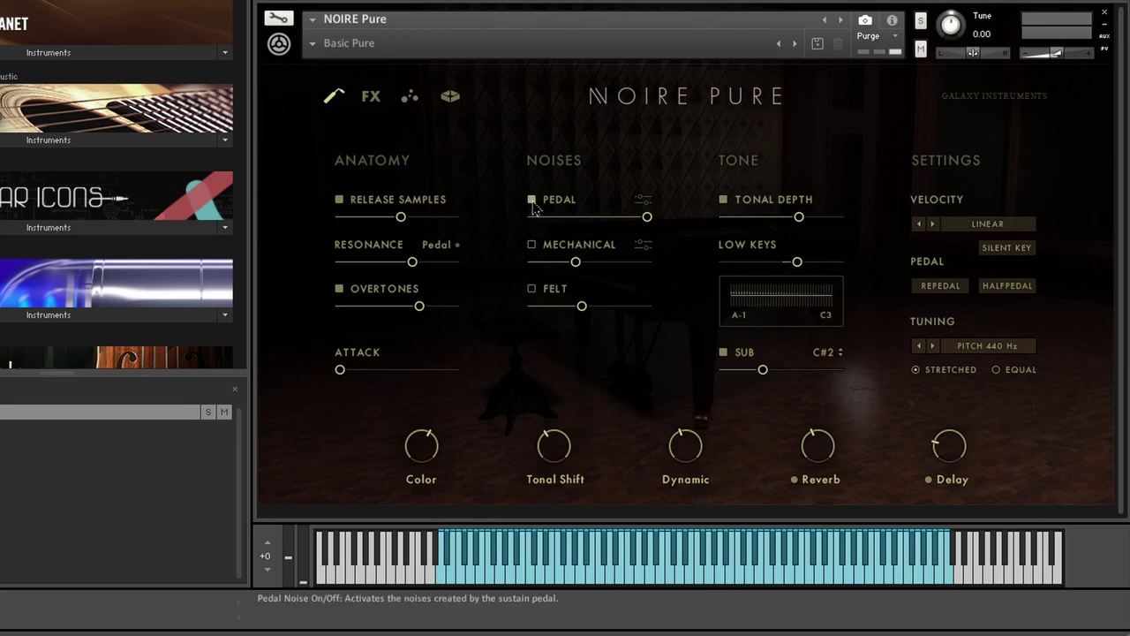
pyautogui.click(645, 204)
pyautogui.moveTo(636, 265); pyautogui.dragTo(622, 296)
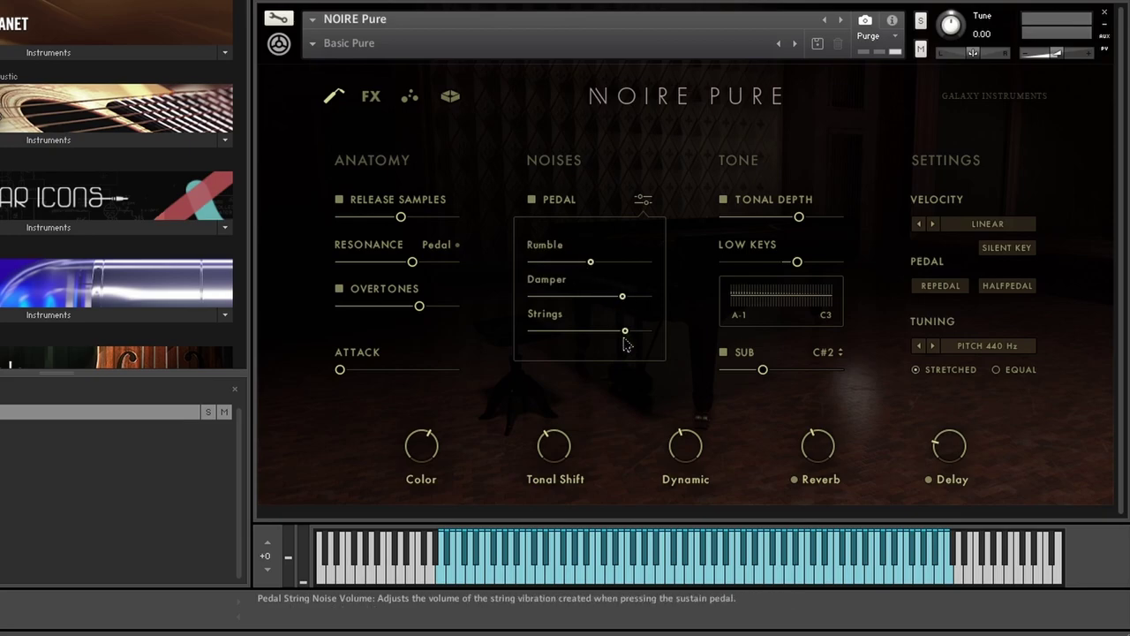
pyautogui.moveTo(623, 339); pyautogui.dragTo(620, 339)
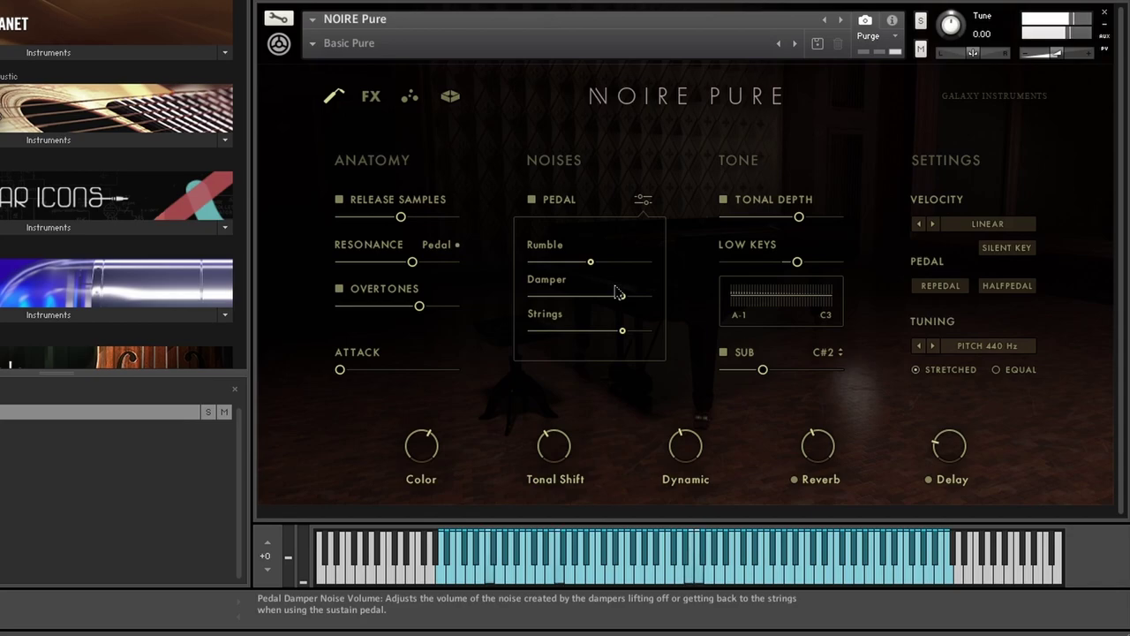
pyautogui.moveTo(589, 262); pyautogui.dragTo(644, 276)
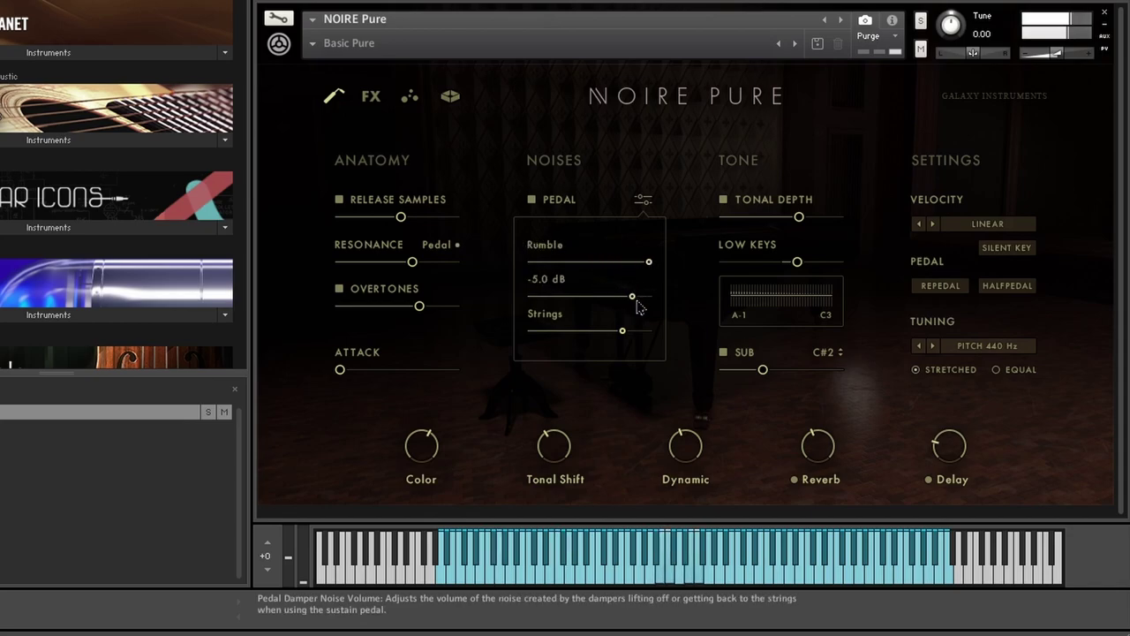
pyautogui.click(643, 199)
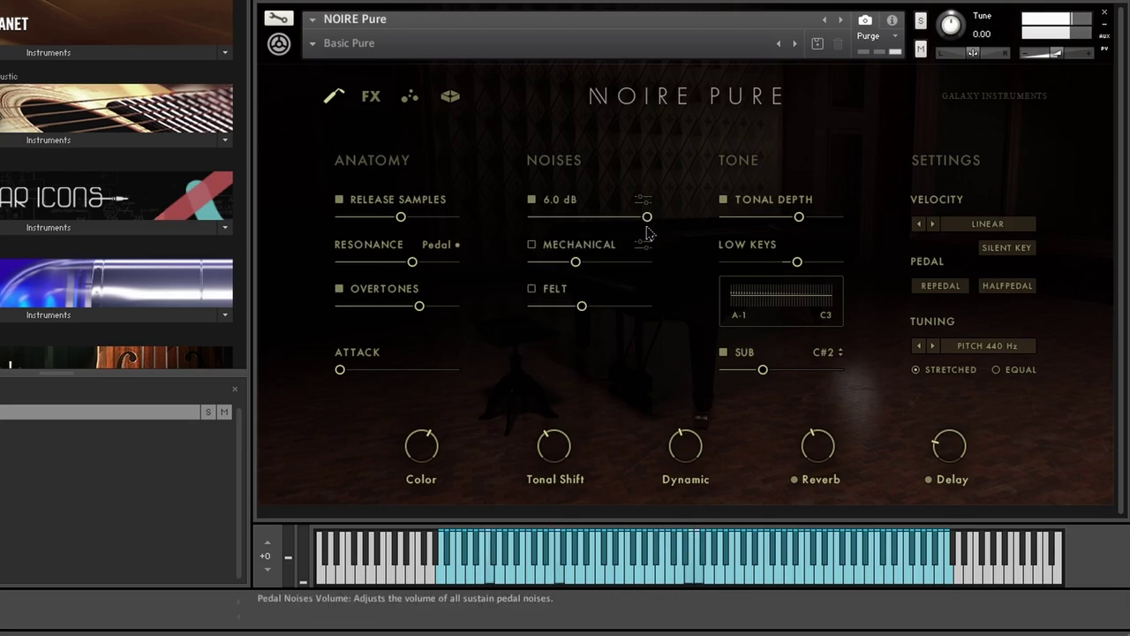
# Step: Turn on mechanical noise at maximum volume and set its Note On/Note Off balance to about 41%/59%
pyautogui.click(532, 244)
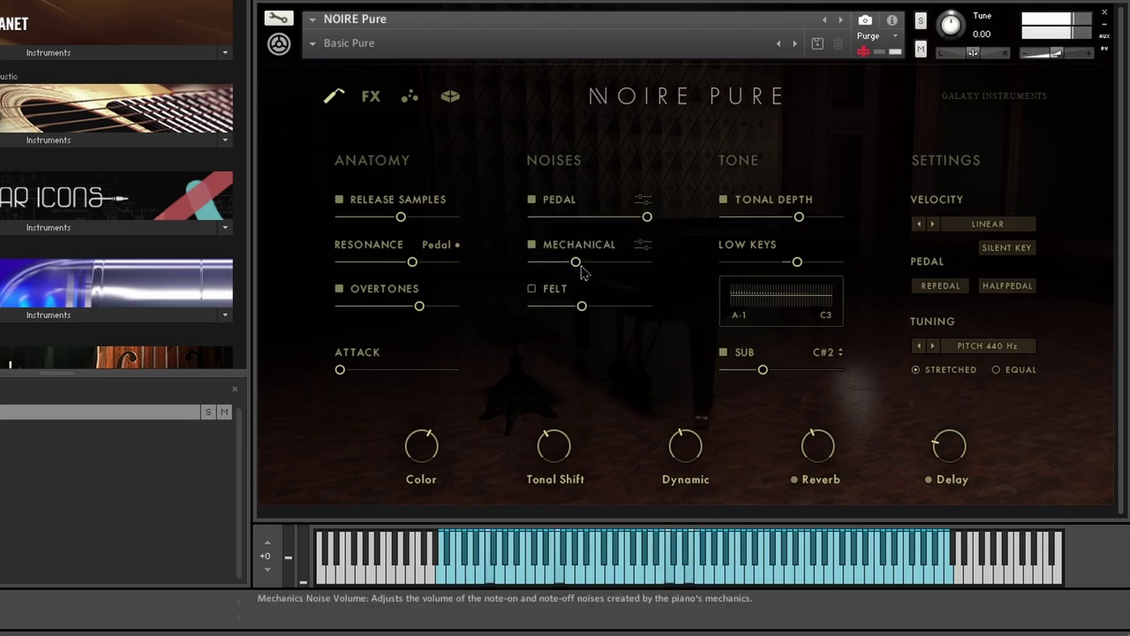
pyautogui.moveTo(576, 261); pyautogui.dragTo(668, 266)
pyautogui.click(643, 246)
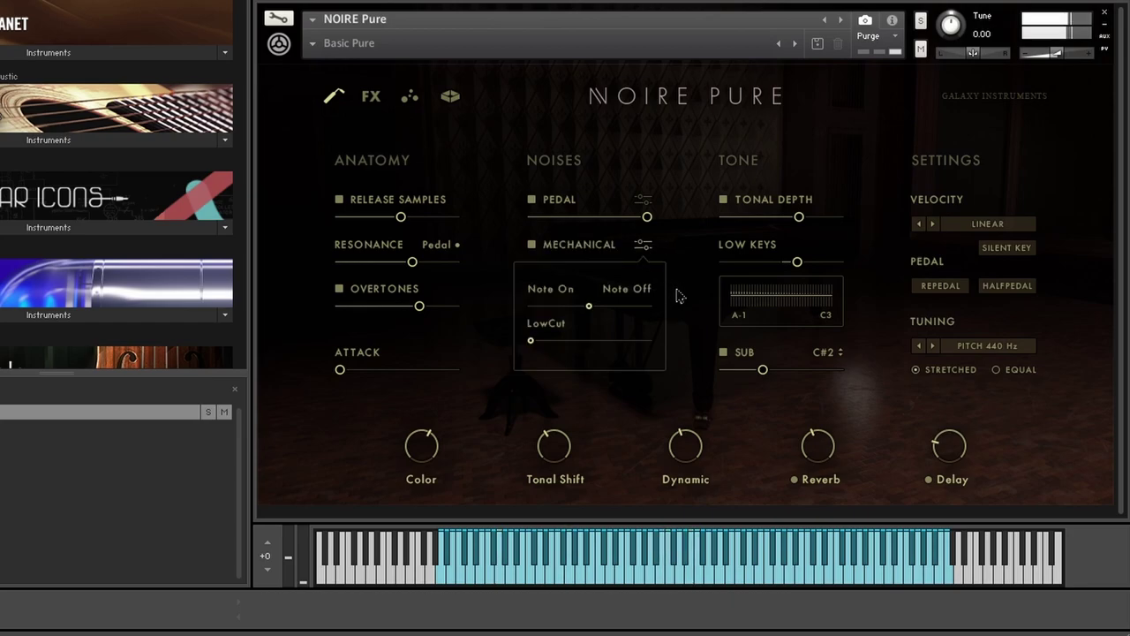
pyautogui.moveTo(589, 306)
pyautogui.mouseDown()
pyautogui.moveTo(535, 307)
pyautogui.moveTo(633, 307)
pyautogui.moveTo(607, 307)
pyautogui.mouseUp()
pyautogui.moveTo(531, 343)
pyautogui.mouseDown()
pyautogui.moveTo(595, 348)
pyautogui.moveTo(533, 348)
pyautogui.mouseUp()
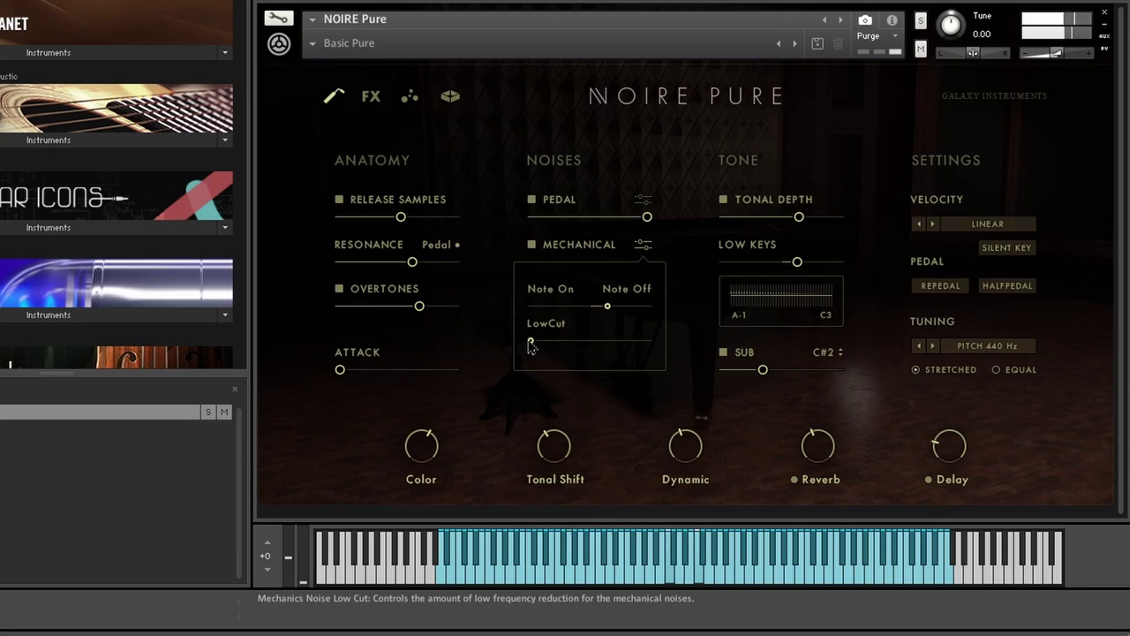
pyautogui.moveTo(531, 345)
pyautogui.mouseDown()
pyautogui.moveTo(597, 347)
pyautogui.moveTo(533, 349)
pyautogui.mouseUp()
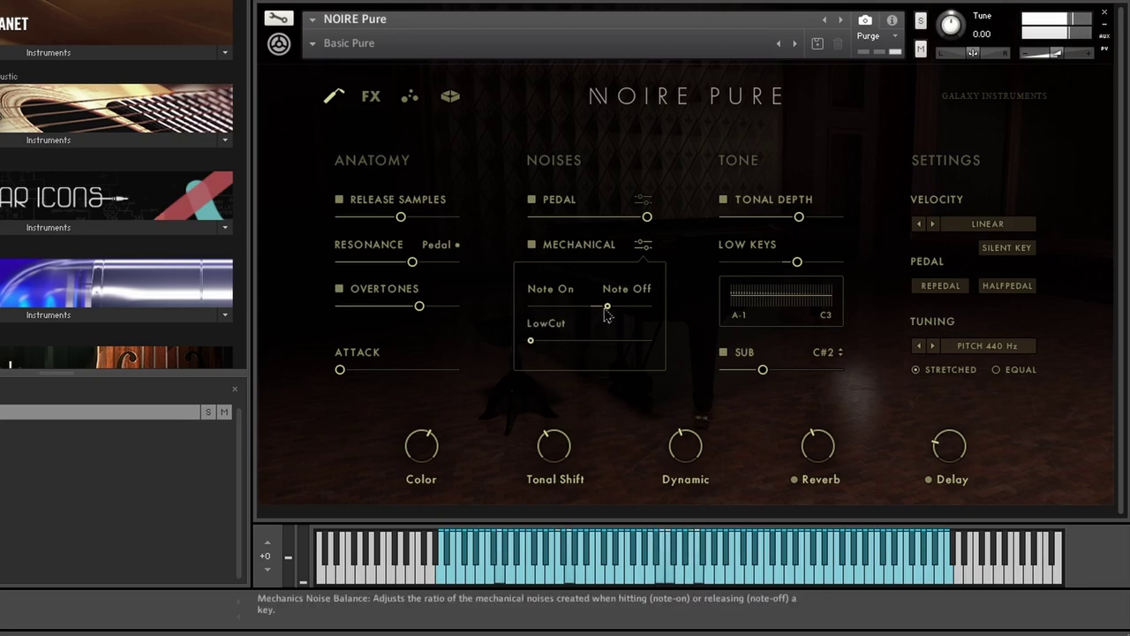
pyautogui.moveTo(607, 308)
pyautogui.mouseDown()
pyautogui.moveTo(532, 311)
pyautogui.moveTo(653, 315)
pyautogui.moveTo(604, 316)
pyautogui.mouseUp()
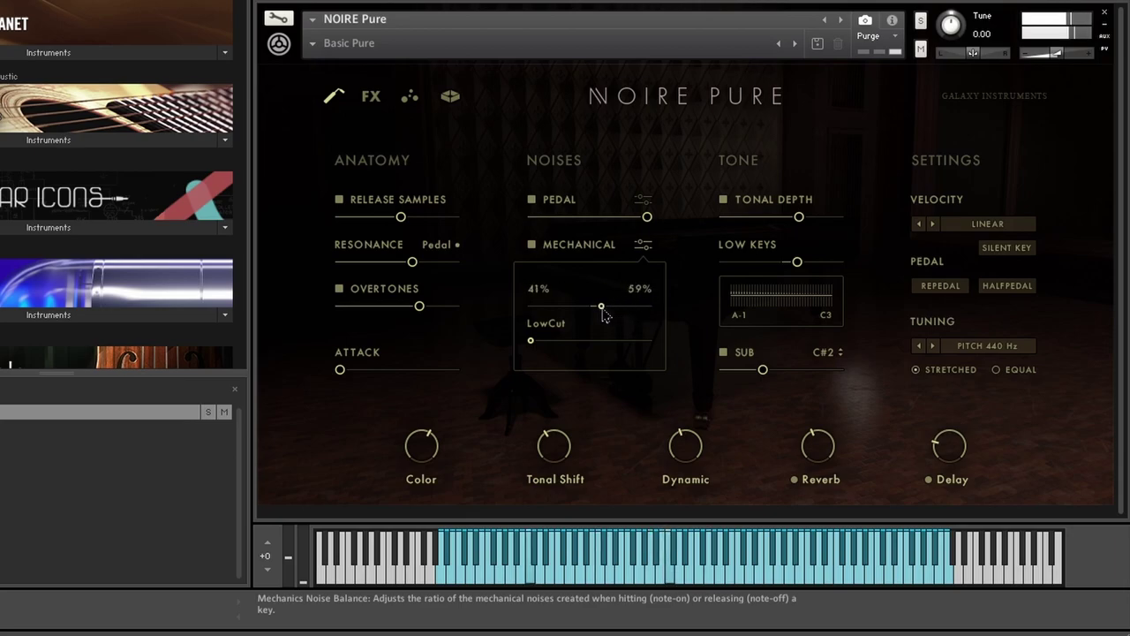
pyautogui.click(642, 244)
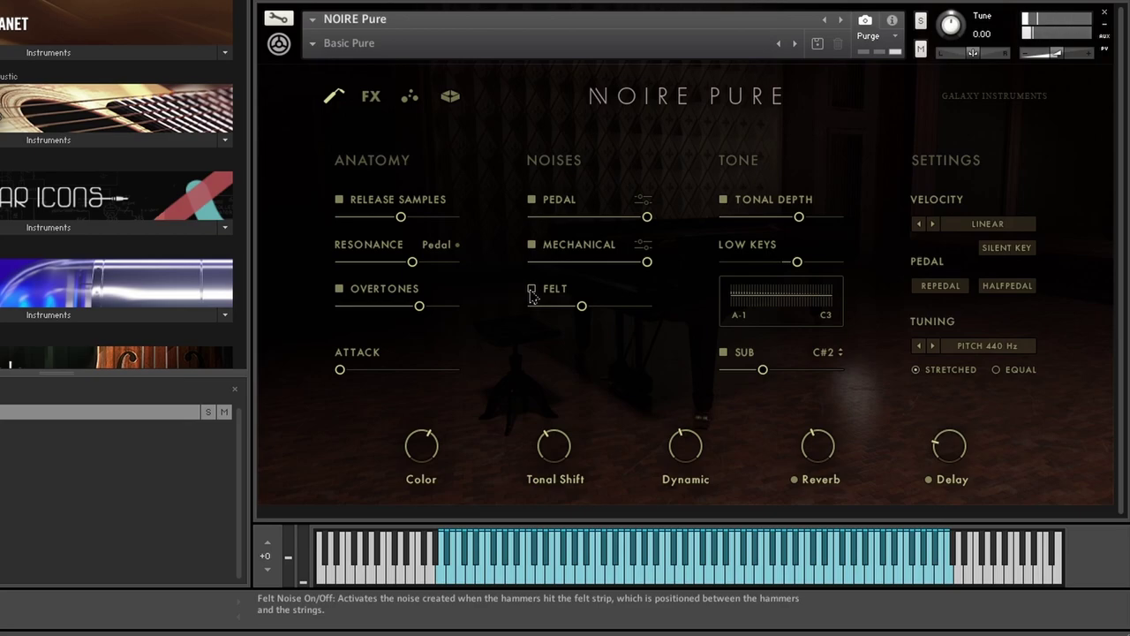
# Step: Turn on felt noise, try it at maximum volume and lower it to about a quarter of its range
pyautogui.moveTo(582, 306); pyautogui.dragTo(649, 318)
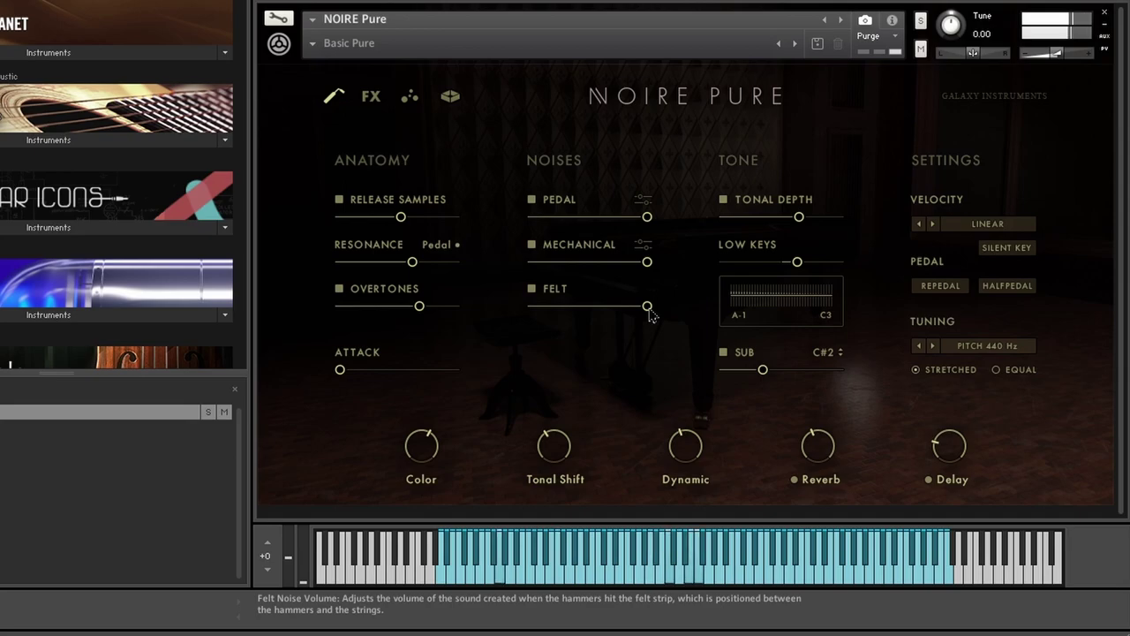
pyautogui.moveTo(649, 309); pyautogui.dragTo(560, 307)
# Step: Turn off the felt, mechanical and pedal noises
pyautogui.click(531, 287)
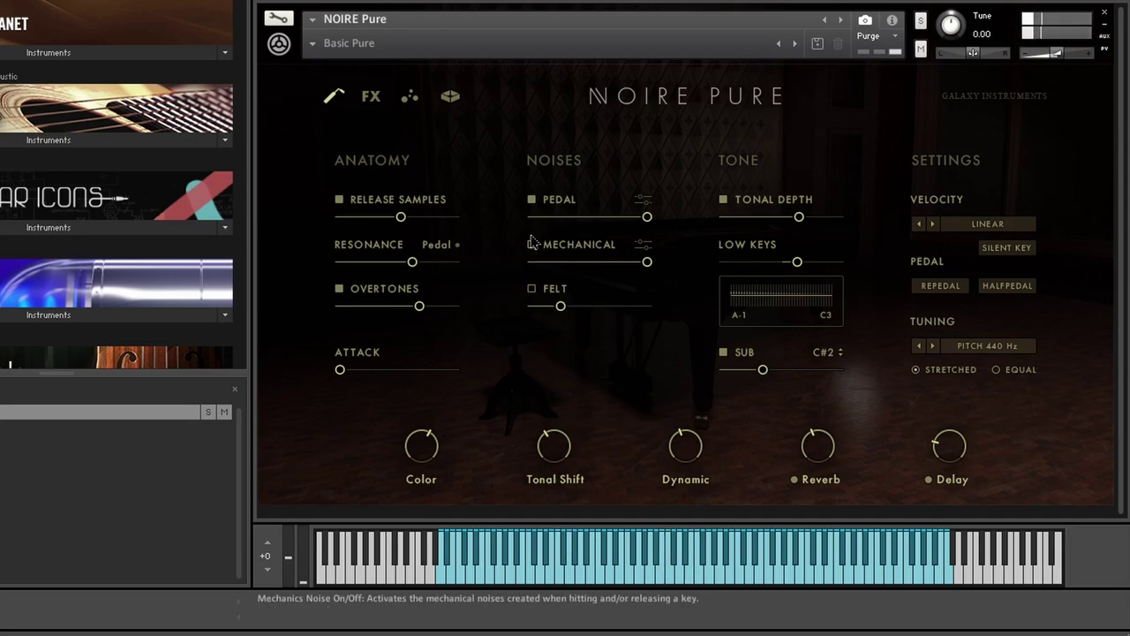
pyautogui.click(531, 244)
pyautogui.click(531, 199)
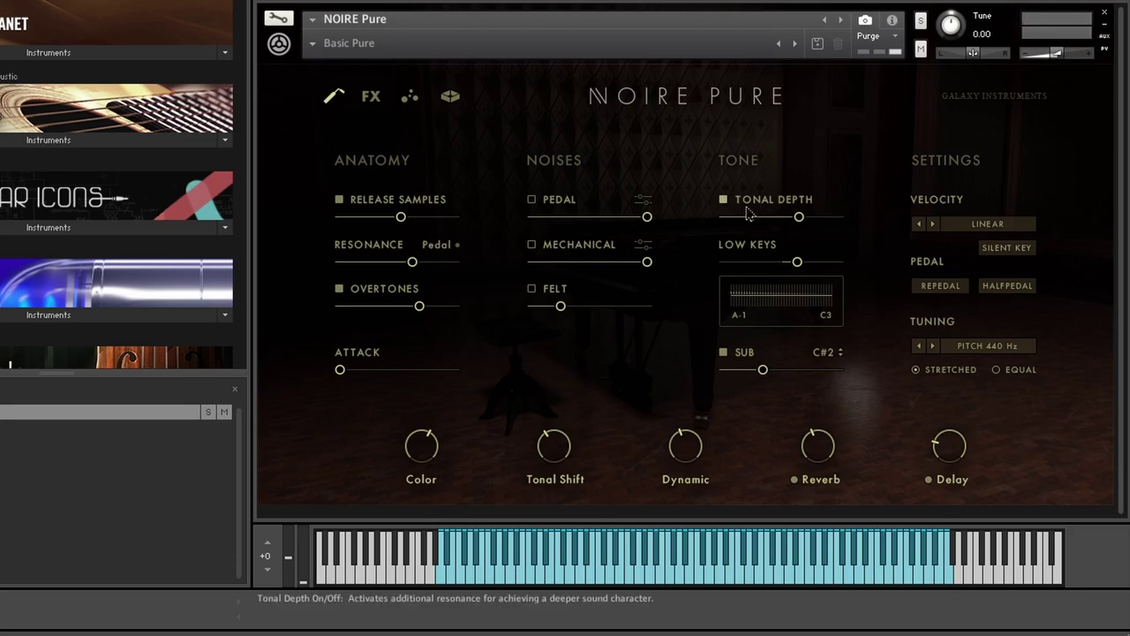
# Step: Compare tonal depth off and on, set its volume to about the middle, and lower the low keys volume to near minimum
pyautogui.click(724, 200)
pyautogui.click(724, 201)
pyautogui.moveTo(794, 224); pyautogui.dragTo(824, 225)
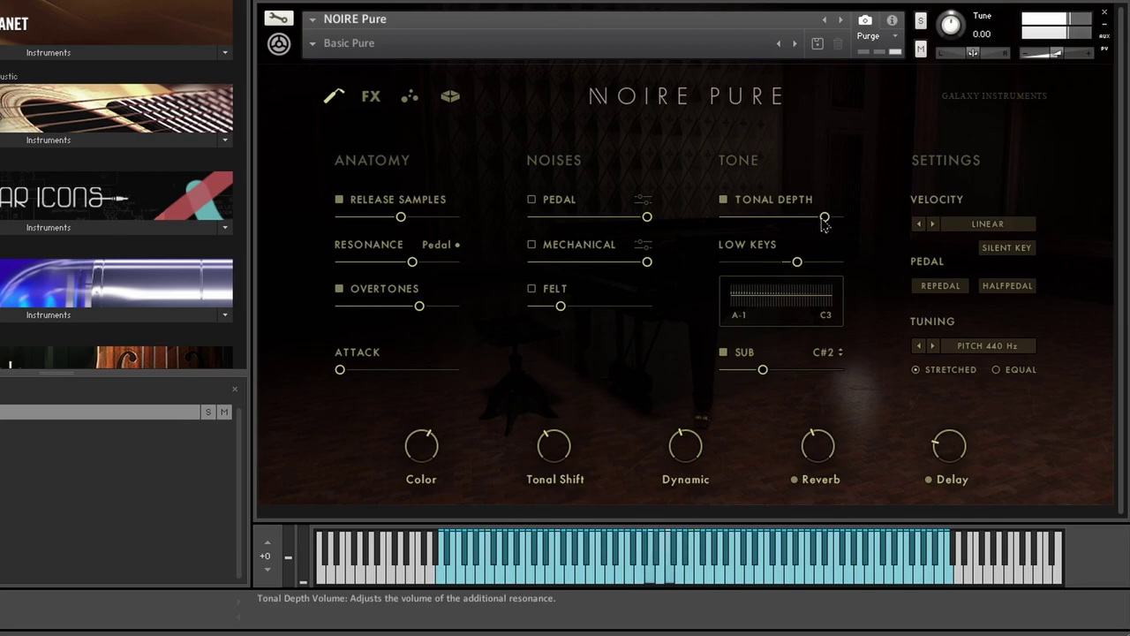
pyautogui.moveTo(824, 222); pyautogui.dragTo(779, 228)
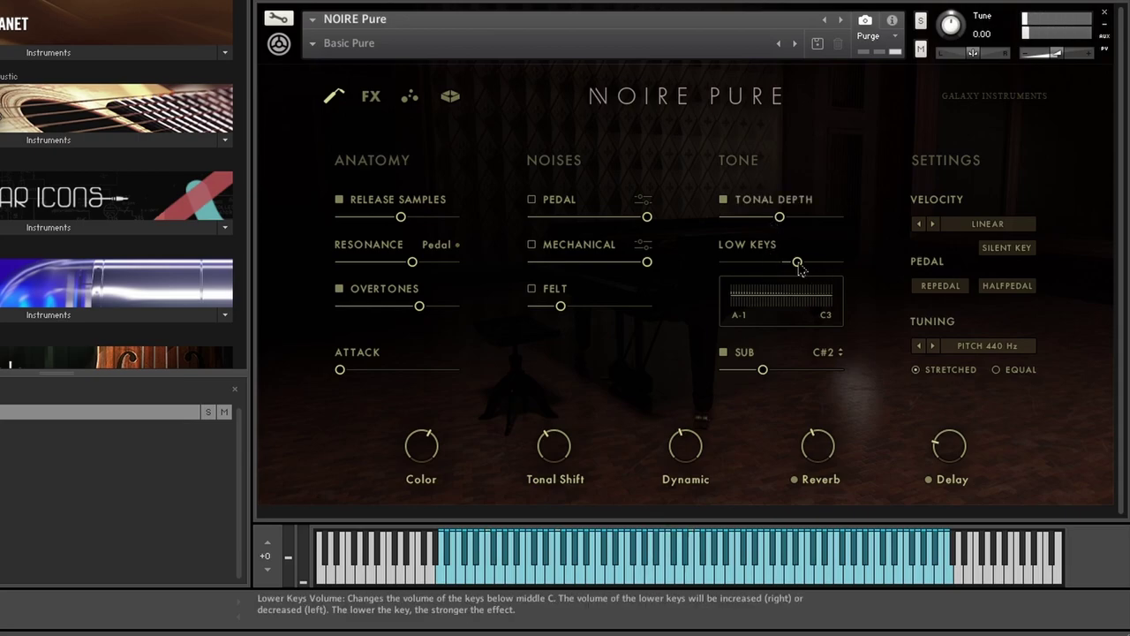
pyautogui.moveTo(798, 263); pyautogui.dragTo(737, 276)
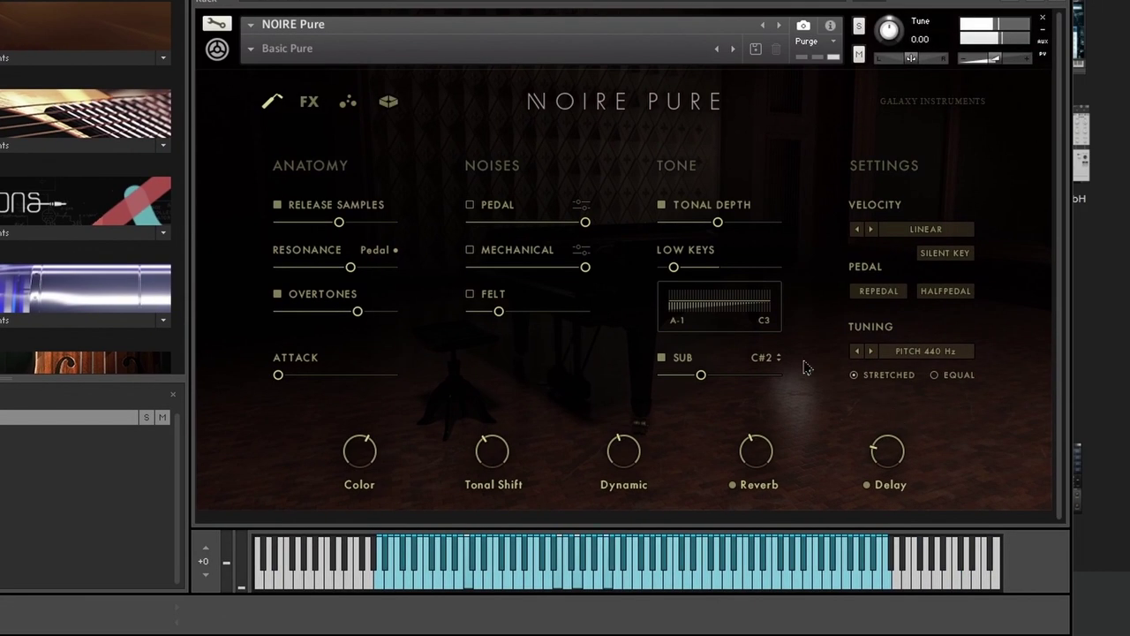
# Step: Turn off tonal depth, try the low keys volume at minimum and near maximum, and set it slightly above the middle
pyautogui.moveTo(939, 386); pyautogui.dragTo(928, 389)
pyautogui.moveTo(663, 269); pyautogui.dragTo(645, 371)
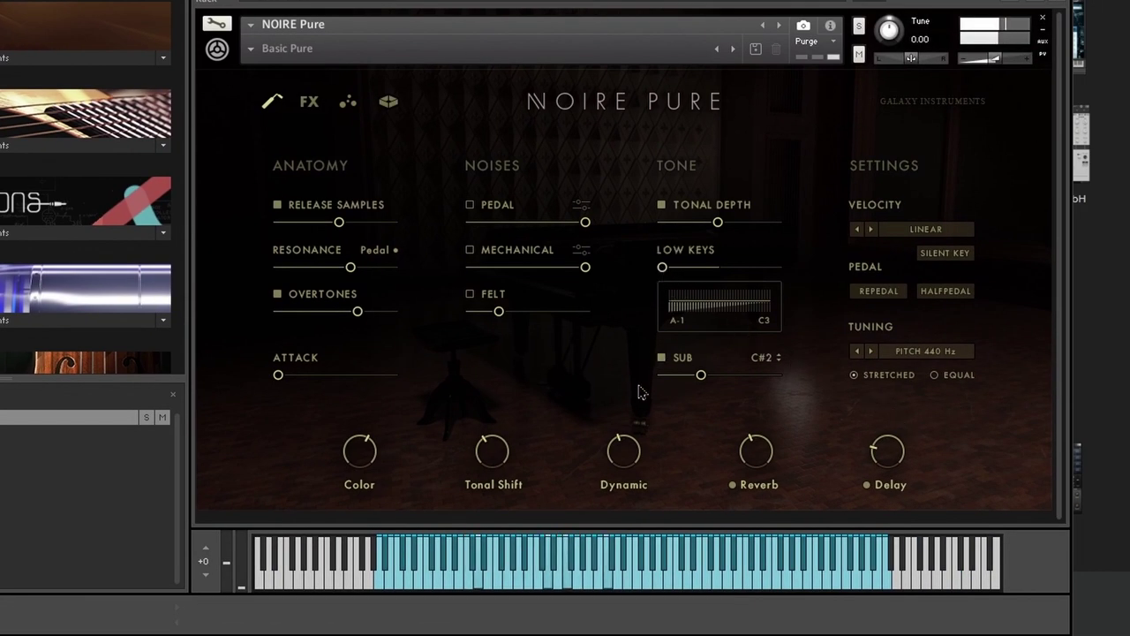
pyautogui.click(662, 204)
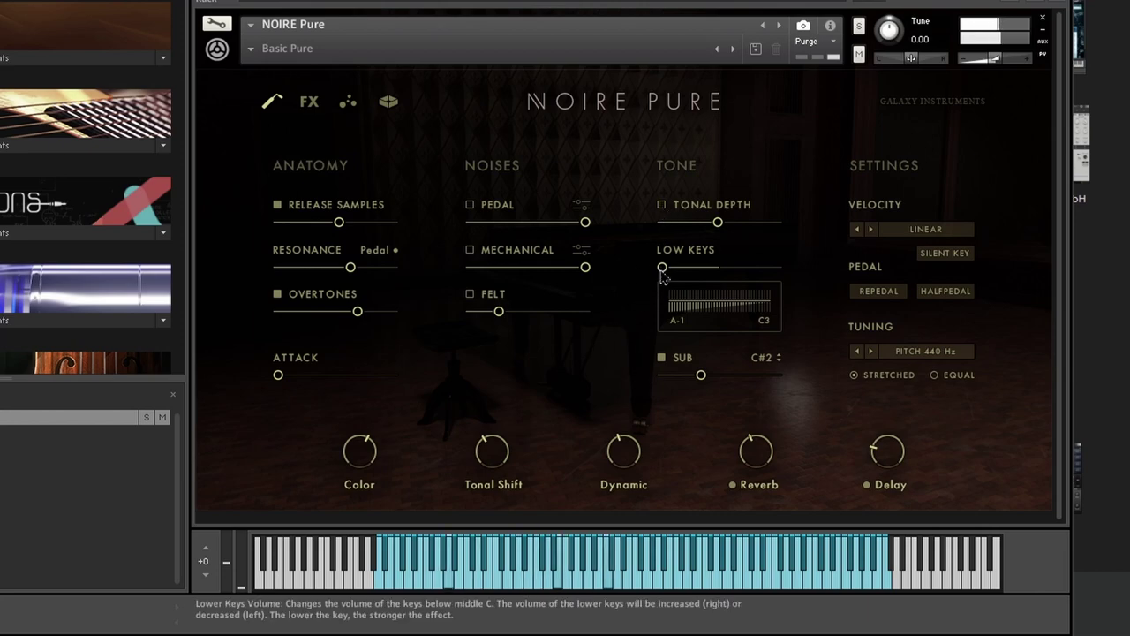
pyautogui.moveTo(663, 272); pyautogui.dragTo(774, 272)
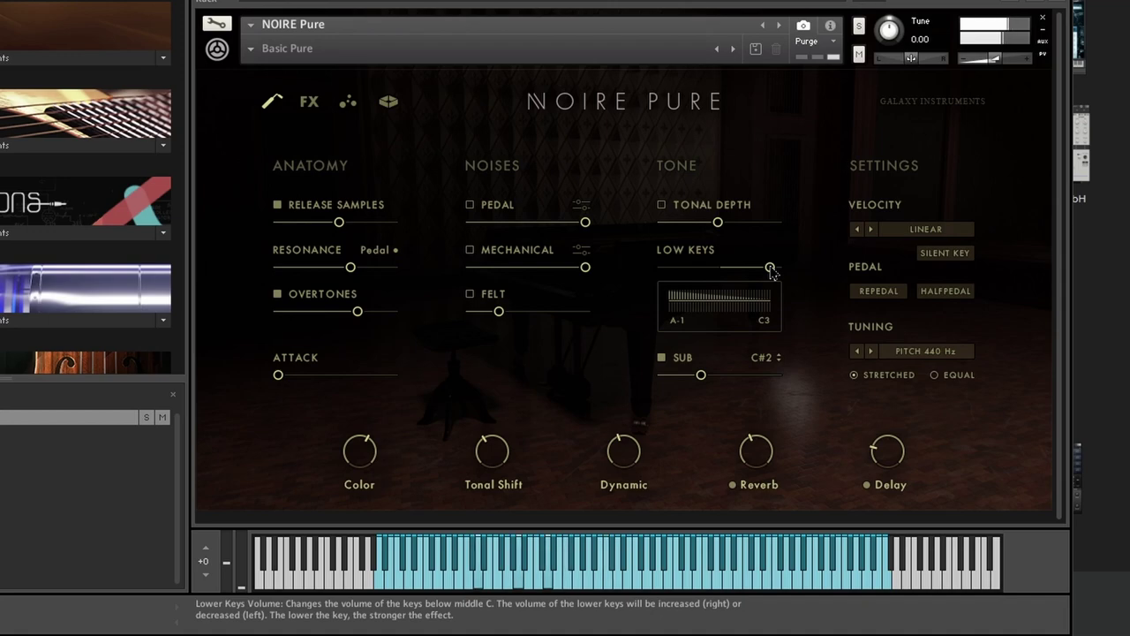
pyautogui.moveTo(770, 267); pyautogui.dragTo(729, 270)
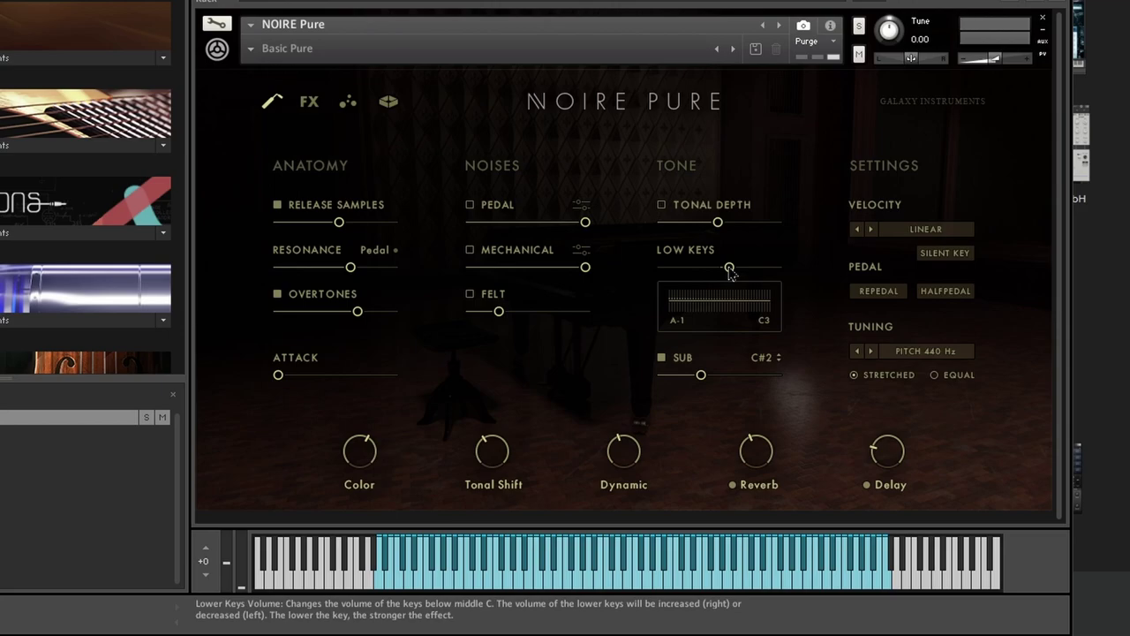
pyautogui.moveTo(730, 268); pyautogui.dragTo(744, 283)
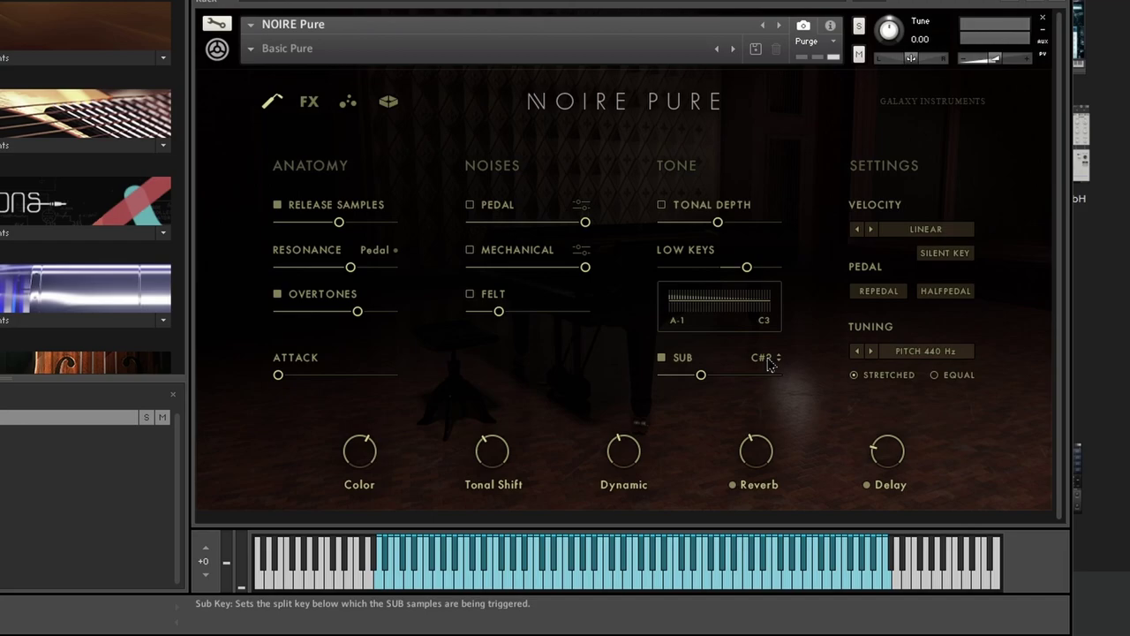
# Step: Set the Sub split key to C2, raise the Sub volume to about -3.0 dB and start playback
pyautogui.moveTo(770, 364); pyautogui.dragTo(776, 329)
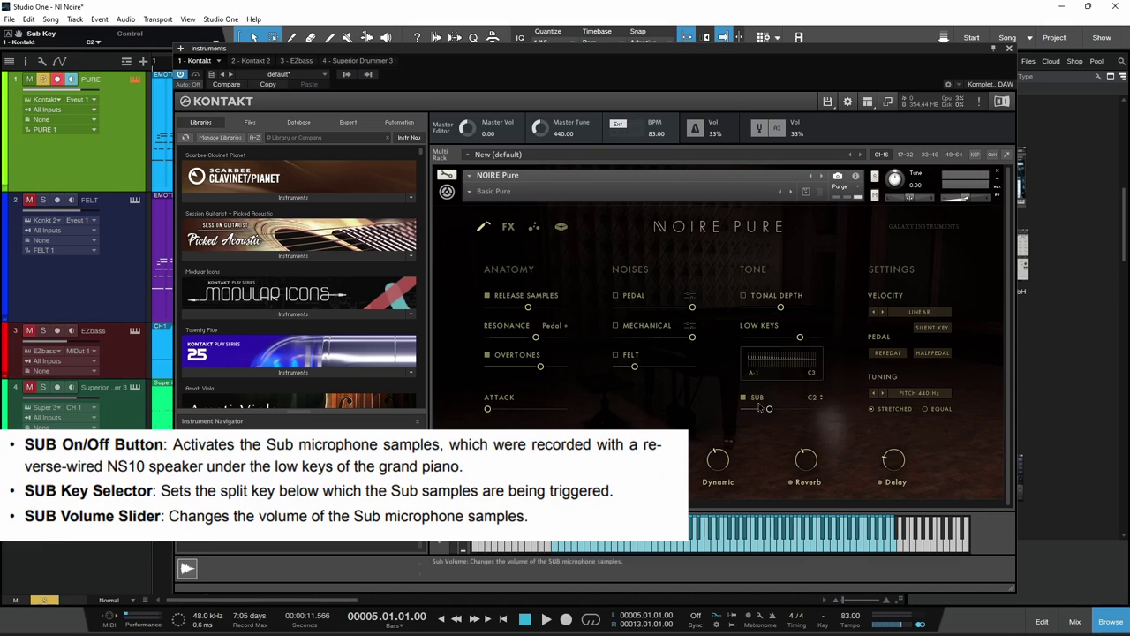
pyautogui.moveTo(768, 413); pyautogui.dragTo(813, 414)
pyautogui.press('space')
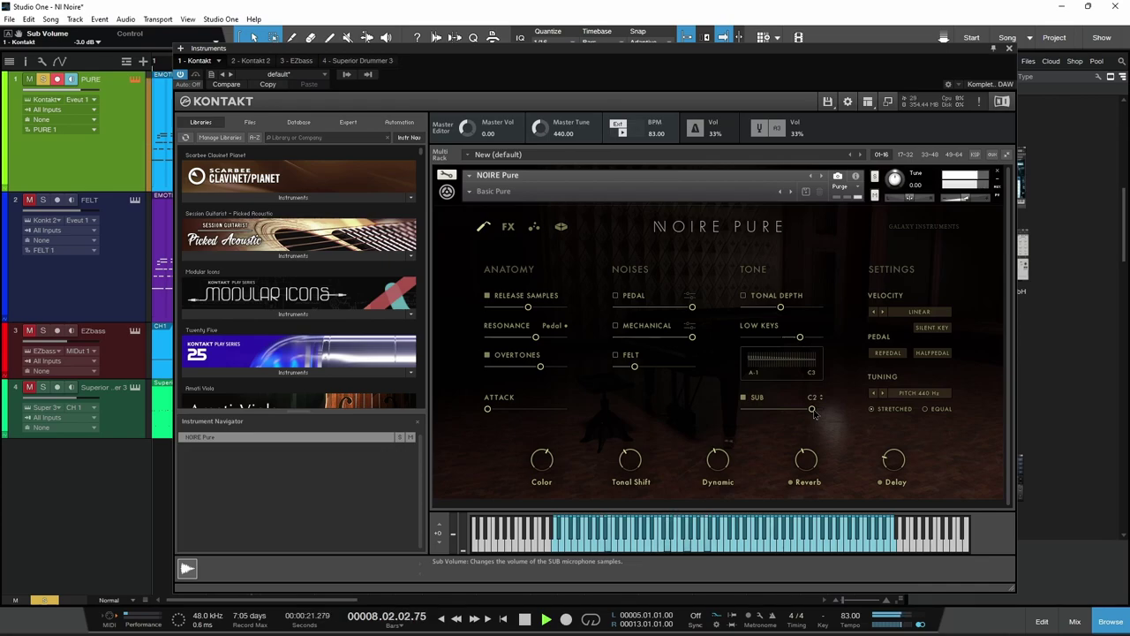
# Step: Lower the Sub volume to about -16.3 dB, turn tonal depth on slightly above middle, reduce the low keys slightly and stop playback
pyautogui.moveTo(813, 412); pyautogui.dragTo(797, 412)
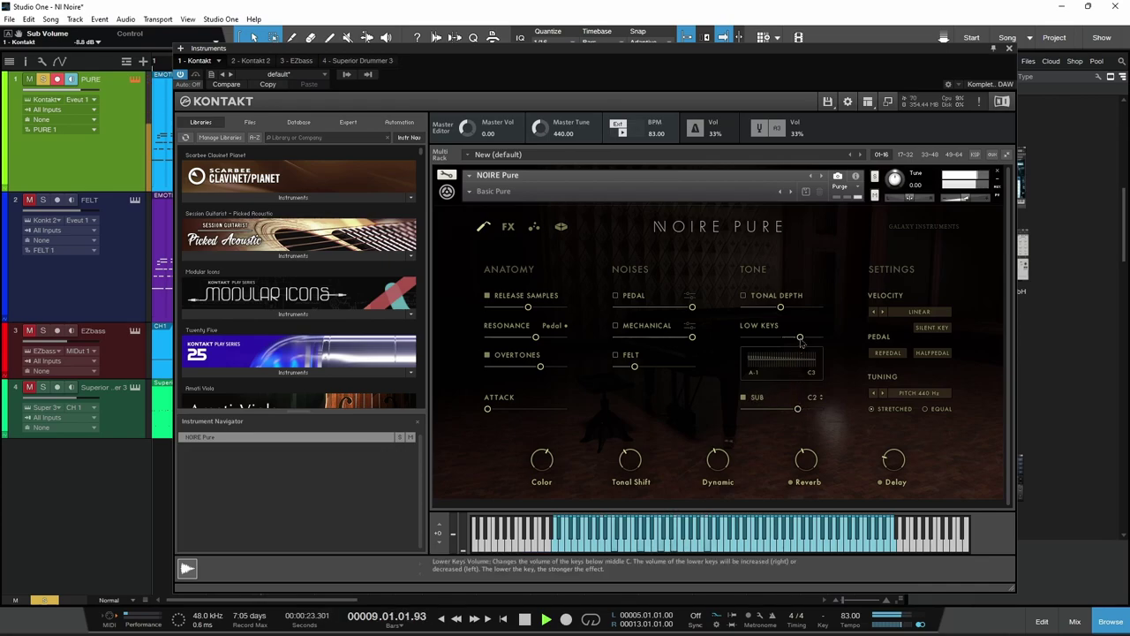
pyautogui.moveTo(800, 337); pyautogui.dragTo(787, 309)
pyautogui.moveTo(797, 409); pyautogui.dragTo(795, 413)
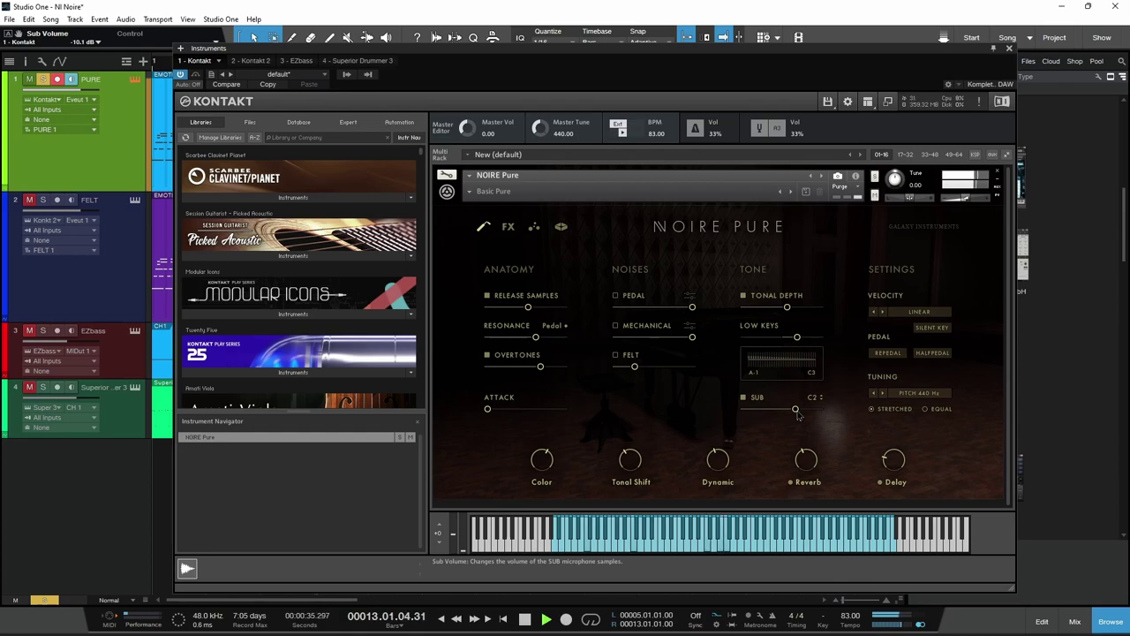
pyautogui.moveTo(797, 415); pyautogui.dragTo(786, 417)
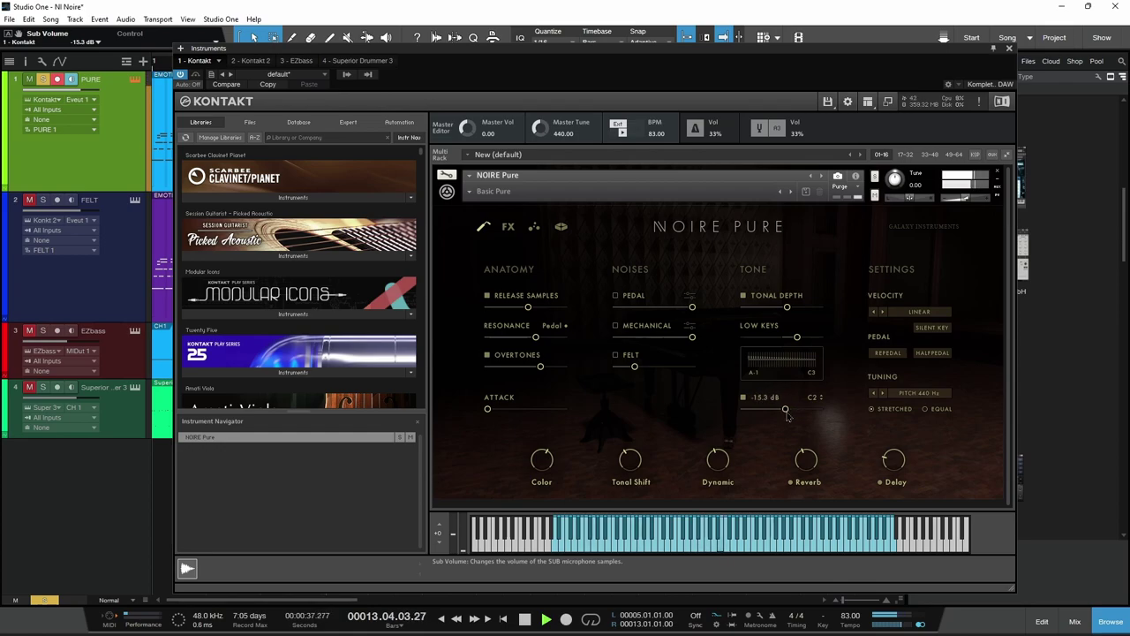
pyautogui.press('space')
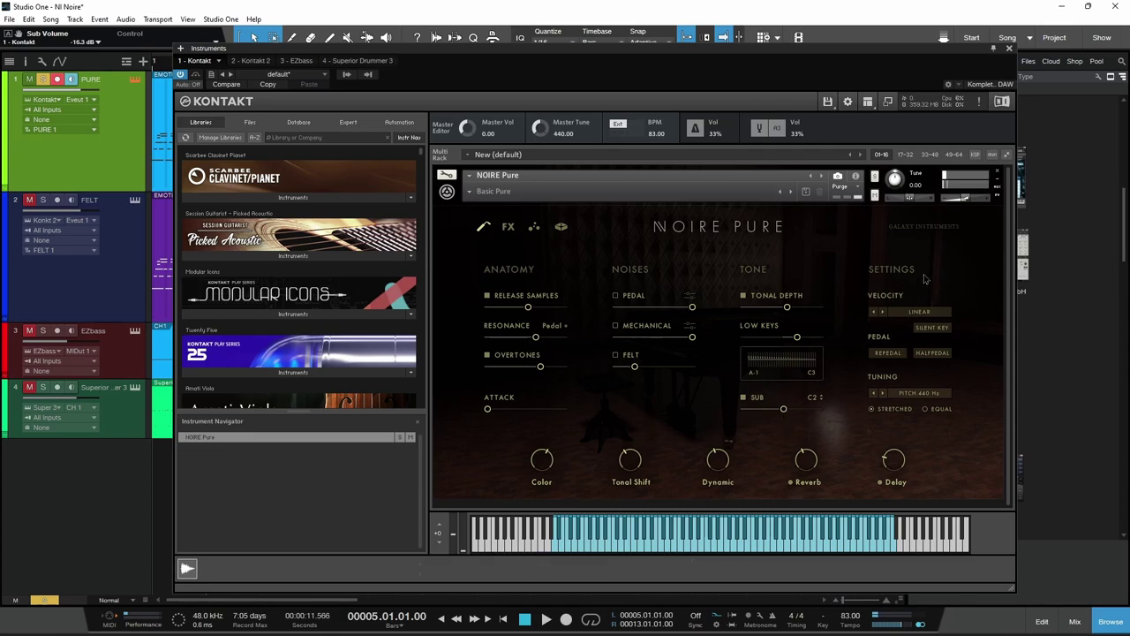
# Step: Examine the available velocity curves and audition a key at different strike positions on the on-screen keyboard
pyautogui.click(937, 312)
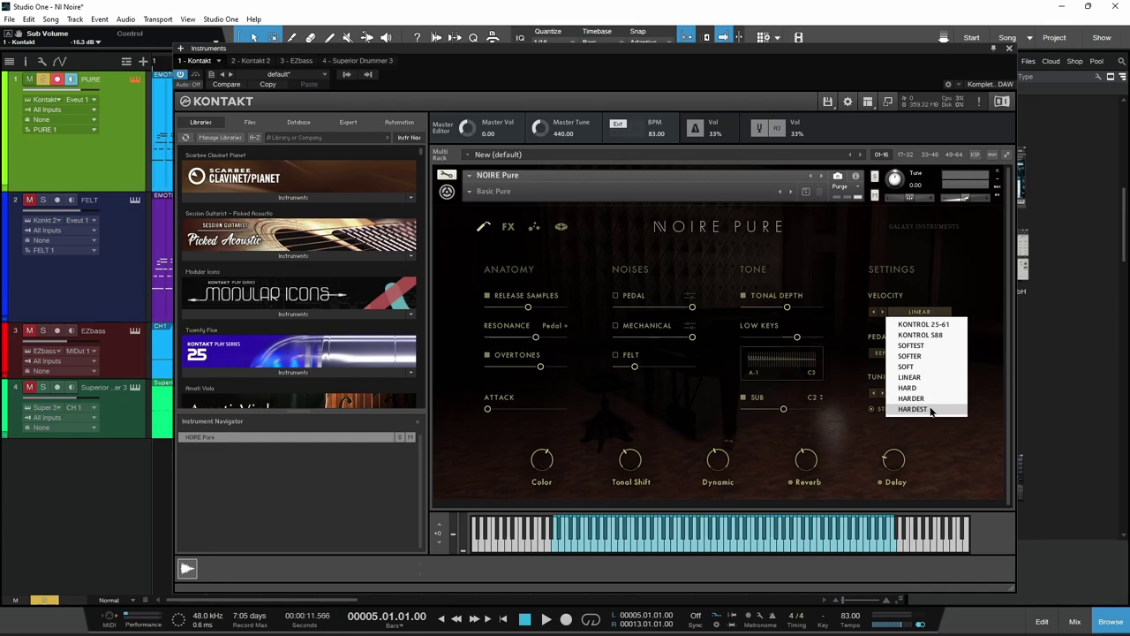
pyautogui.click(943, 265)
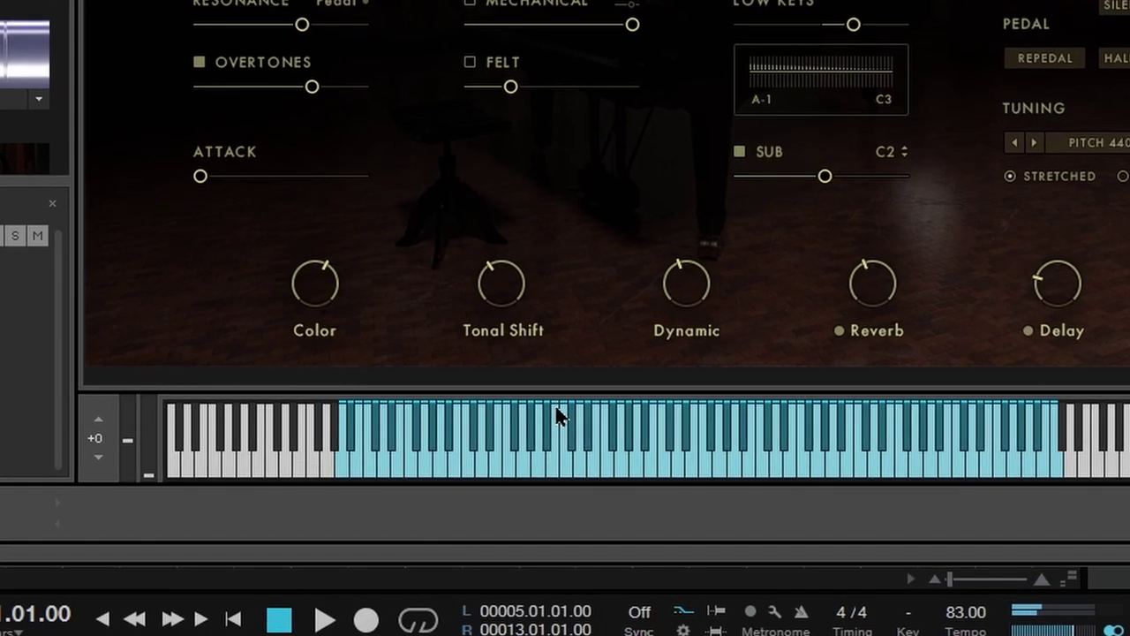
pyautogui.click(556, 409)
pyautogui.click(556, 409)
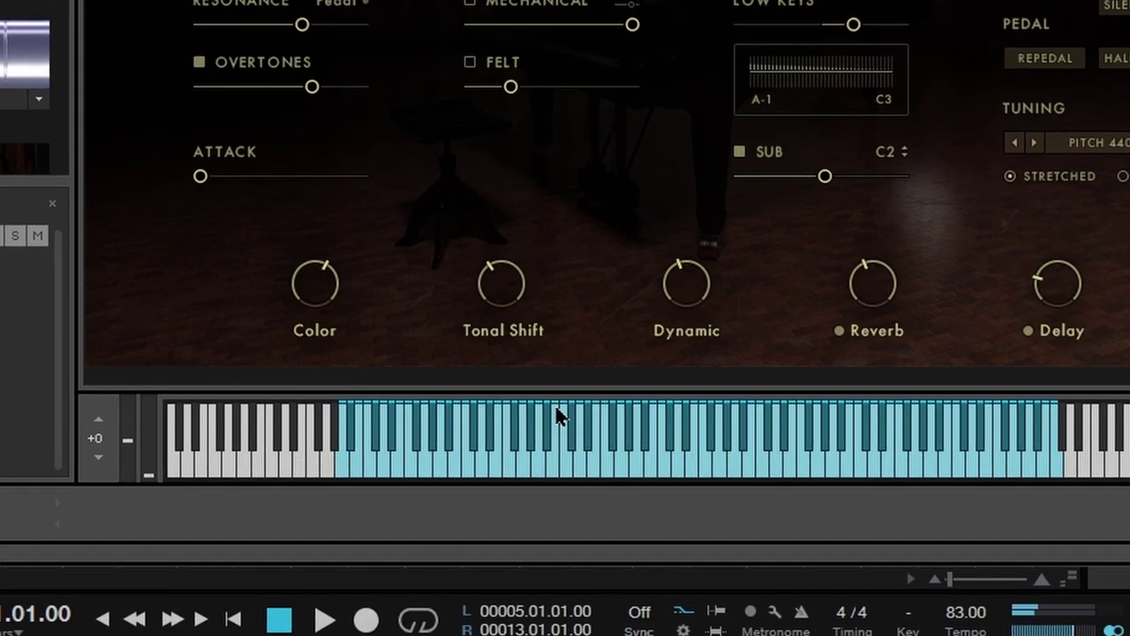
pyautogui.click(555, 476)
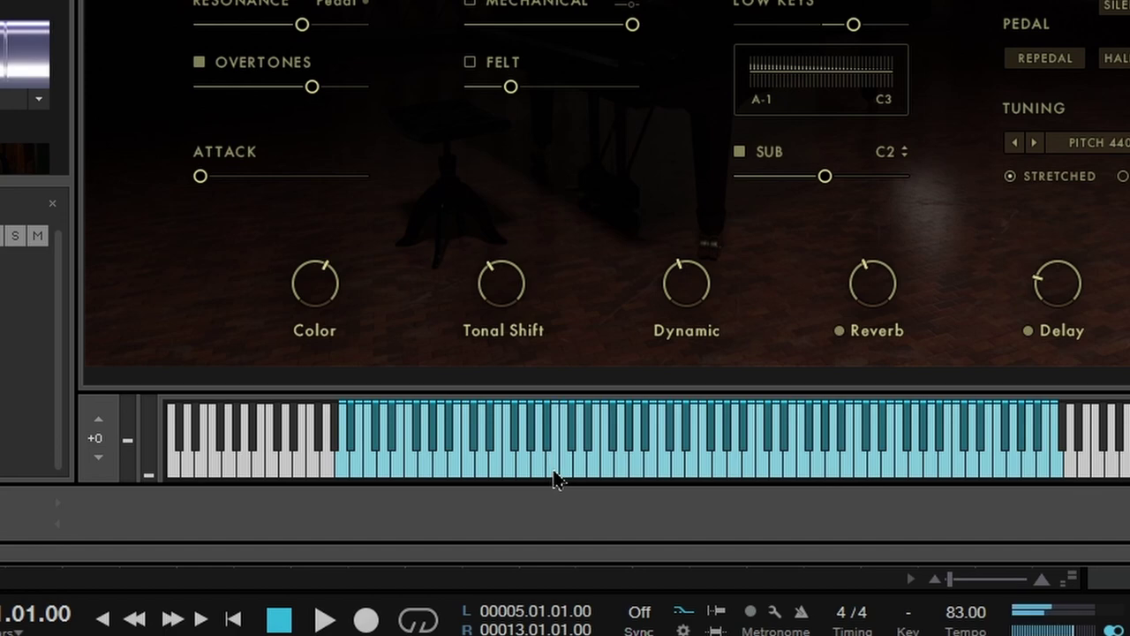